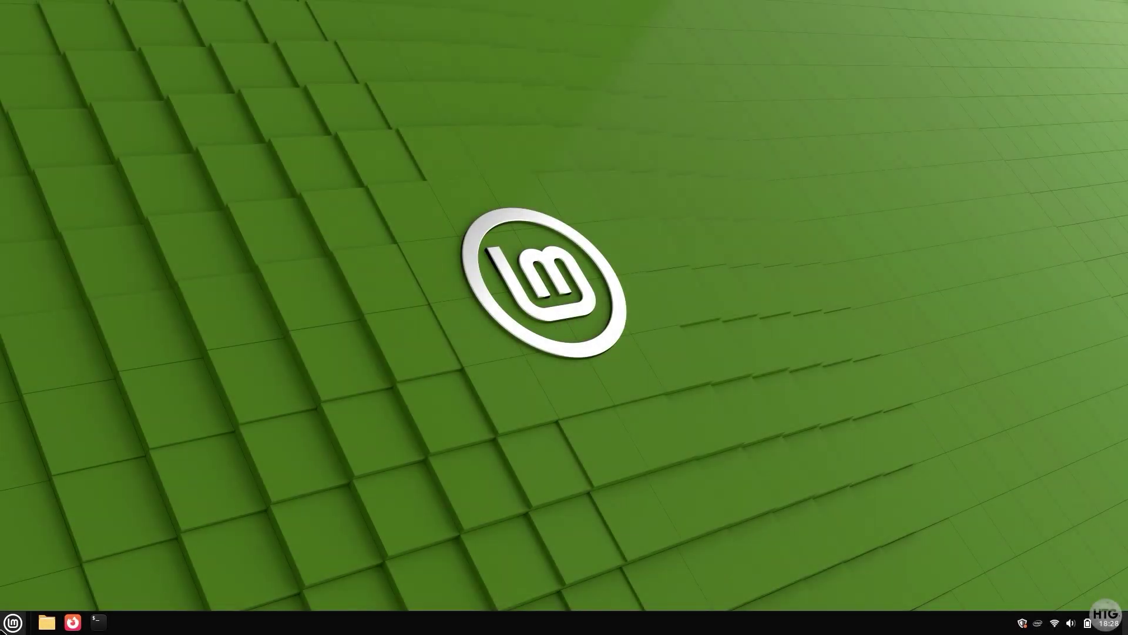
Restart Linux Mint using the power button's Shut Down dialog in the Mint menu.
{"action": "left_click", "coordinate": [4, 626]}
{"action": "left_click", "coordinate": [28, 585]}
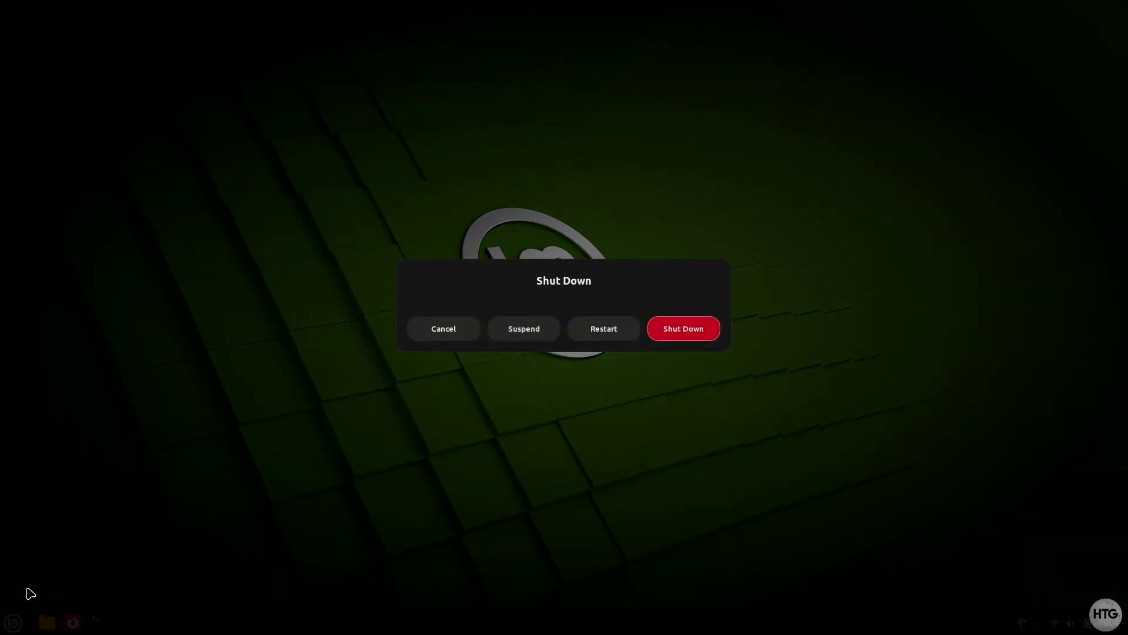
{"action": "left_click", "coordinate": [587, 327]}
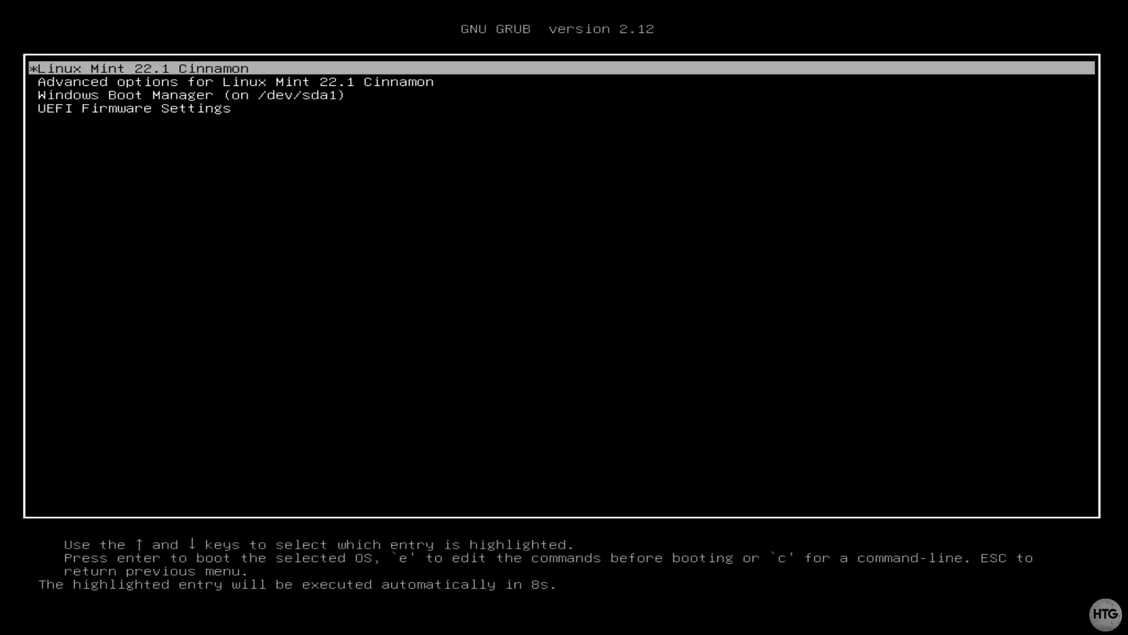
Boot Windows Boot Manager (on /dev/sda1) from the GRUB menu.
{"action": "key", "text": "Down"}
{"action": "key", "text": "Down"}
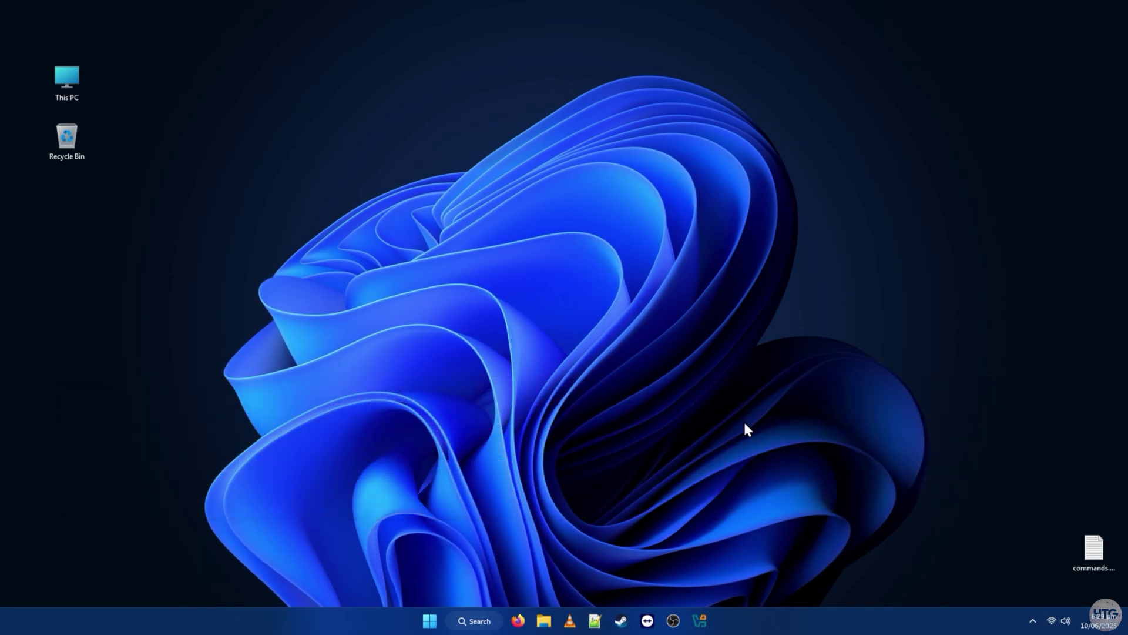
Search Start for 'disk management' and launch 'Create and format hard disk partitions'.
{"action": "left_click", "coordinate": [430, 621]}
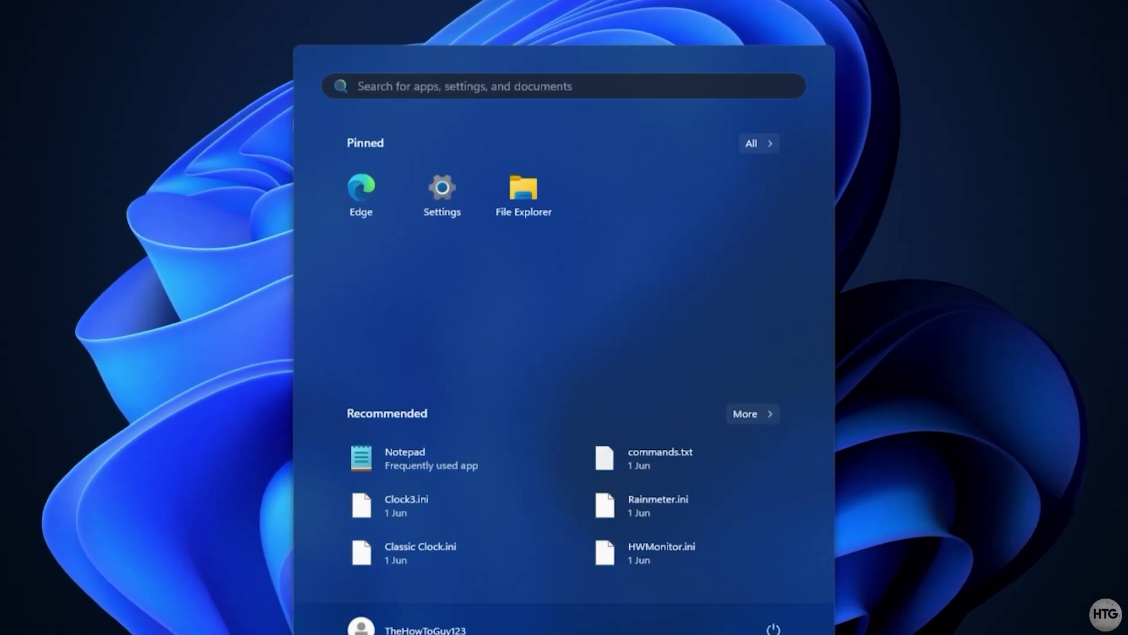
{"action": "type", "text": "disk manage"}
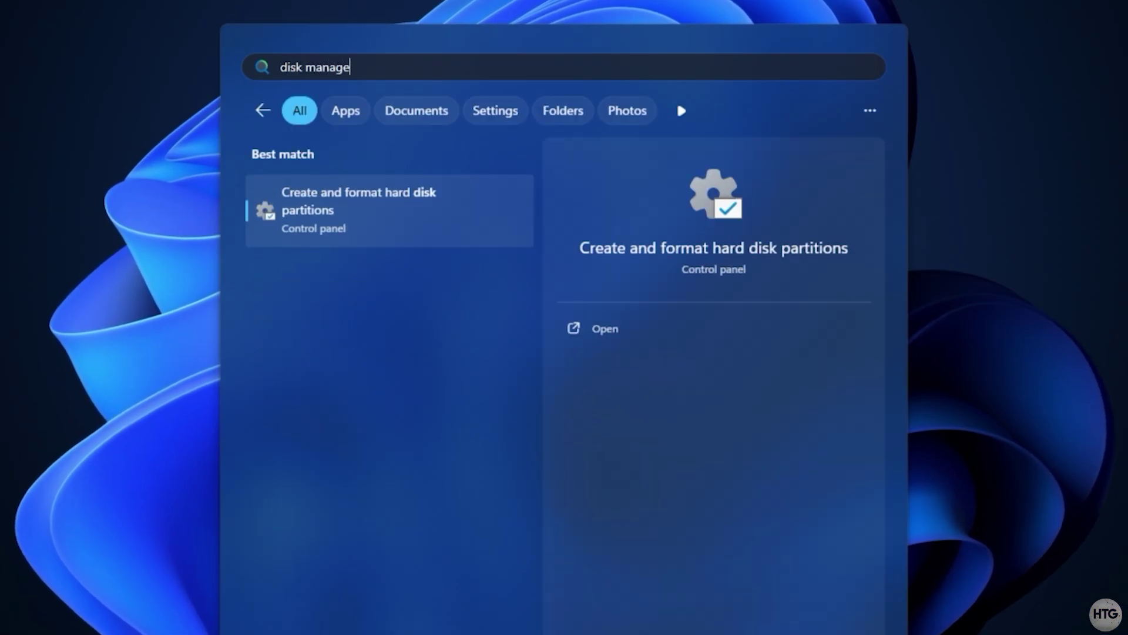
{"action": "type", "text": "ment"}
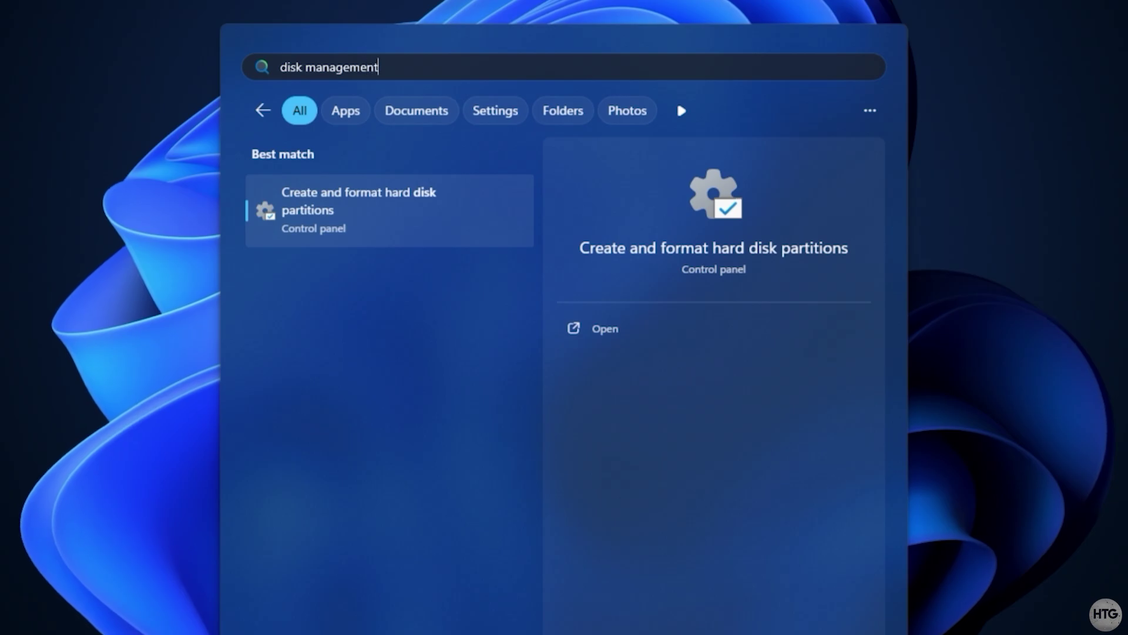
{"action": "left_click", "coordinate": [492, 227]}
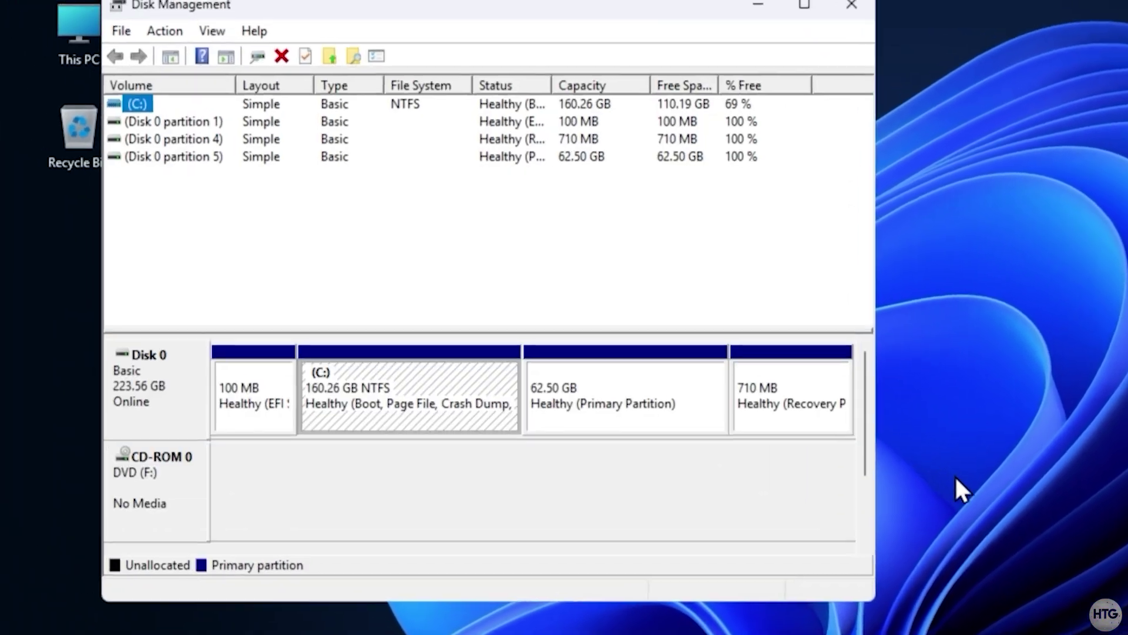
Widen the Disk Management window and select the 62.50 GB Linux Mint partition.
{"action": "left_click_drag", "start_coordinate": [919, 486], "coordinate": [1039, 473]}
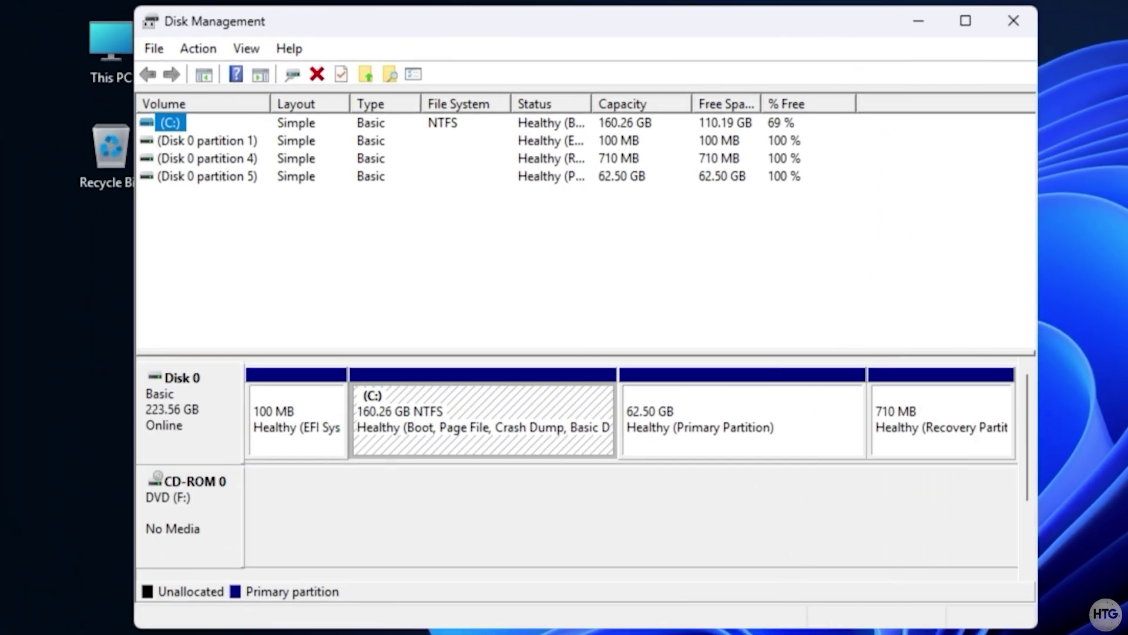
{"action": "left_click", "coordinate": [828, 561]}
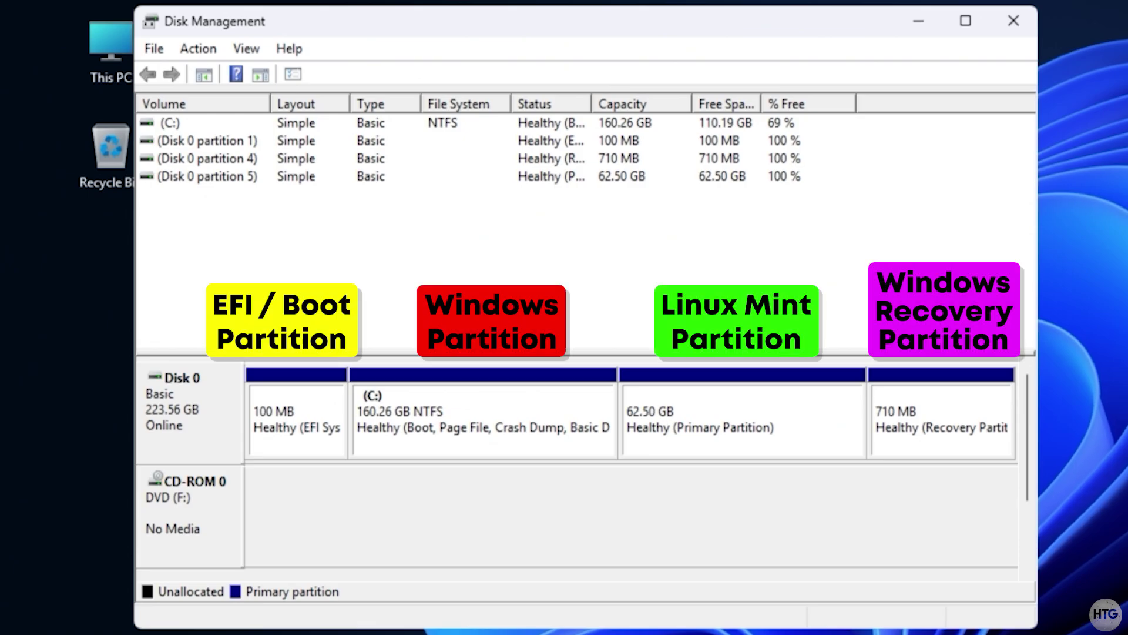
{"action": "left_click", "coordinate": [816, 447]}
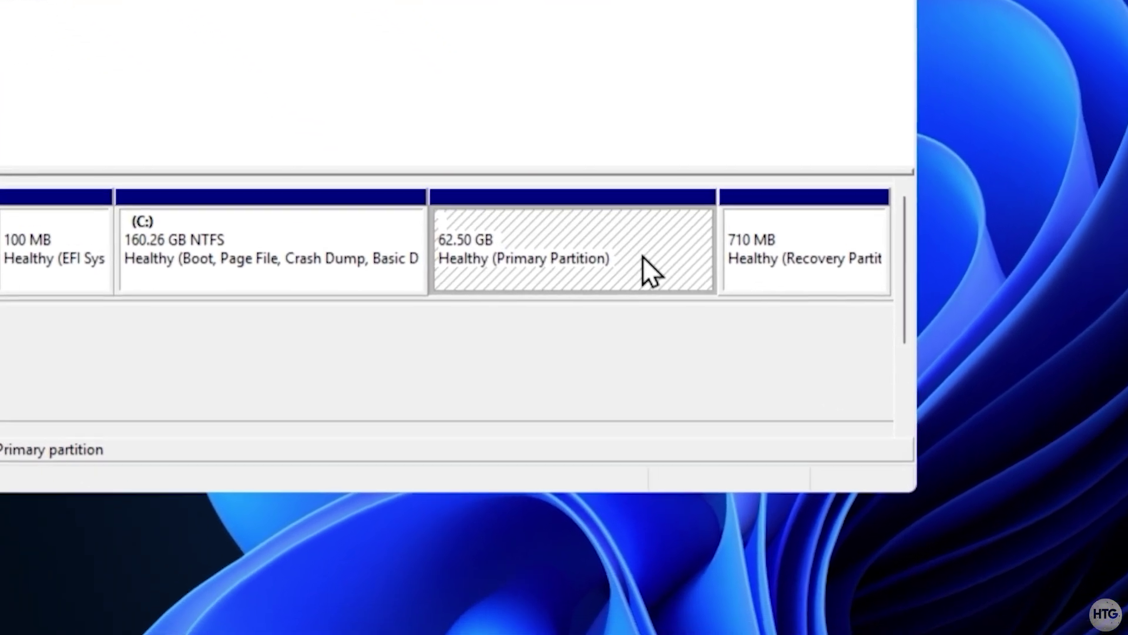
Delete the 62.50 GB Linux Mint volume, confirming so it becomes unallocated.
{"action": "right_click", "coordinate": [642, 256]}
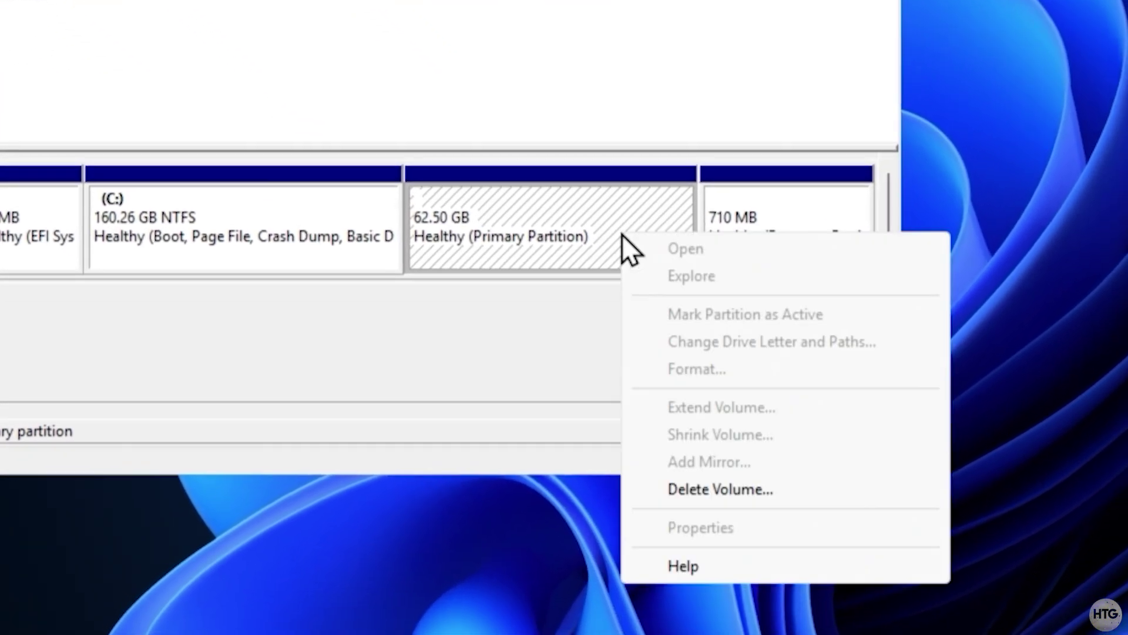
{"action": "left_click", "coordinate": [809, 491]}
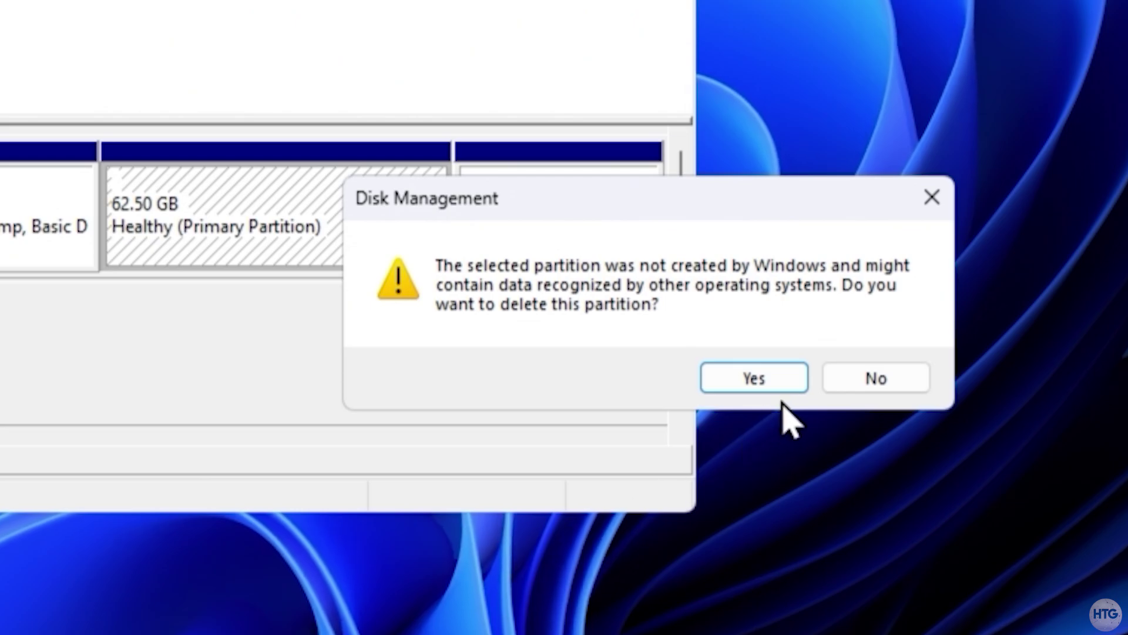
{"action": "left_click", "coordinate": [791, 390]}
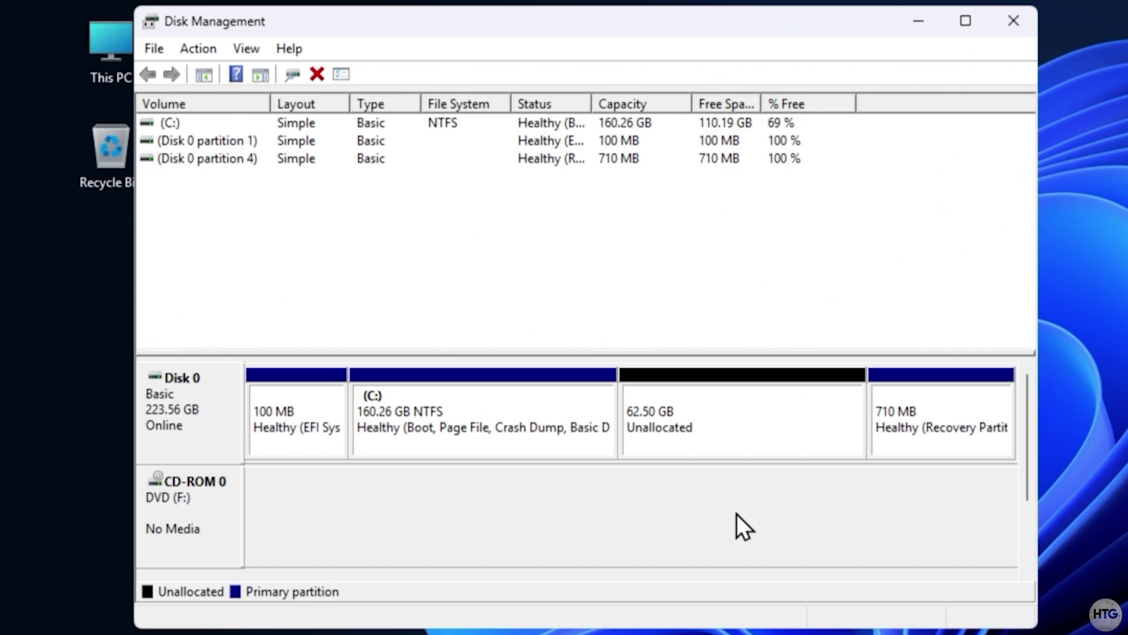
Extend C: into all unallocated space using the wizard's defaults, reaching 222.76 GB.
{"action": "right_click", "coordinate": [593, 453]}
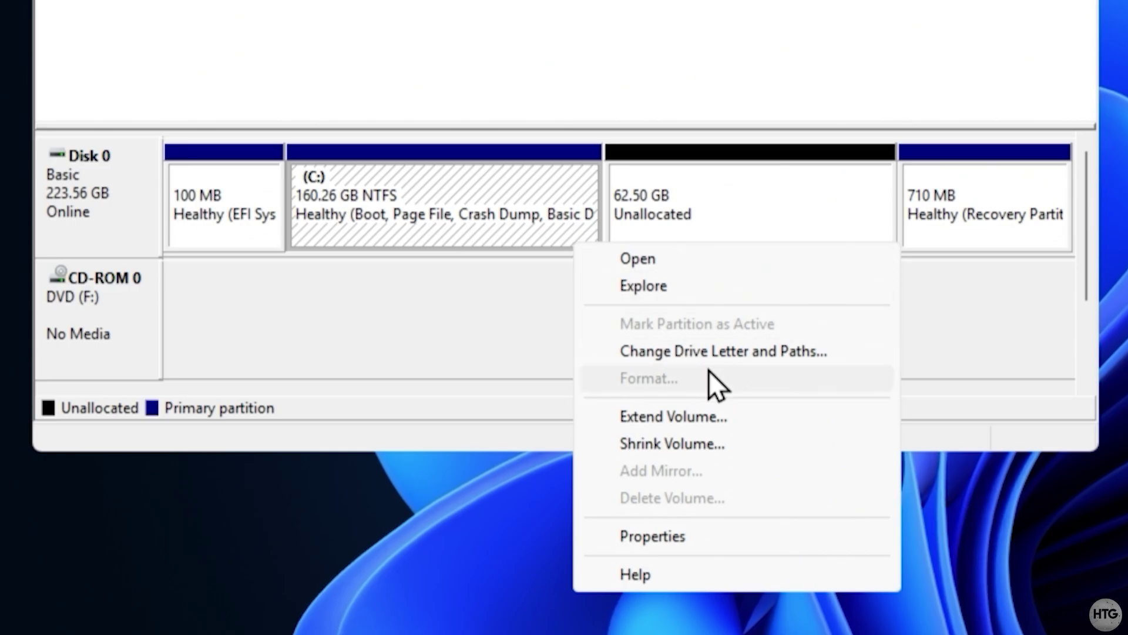
{"action": "left_click", "coordinate": [775, 411]}
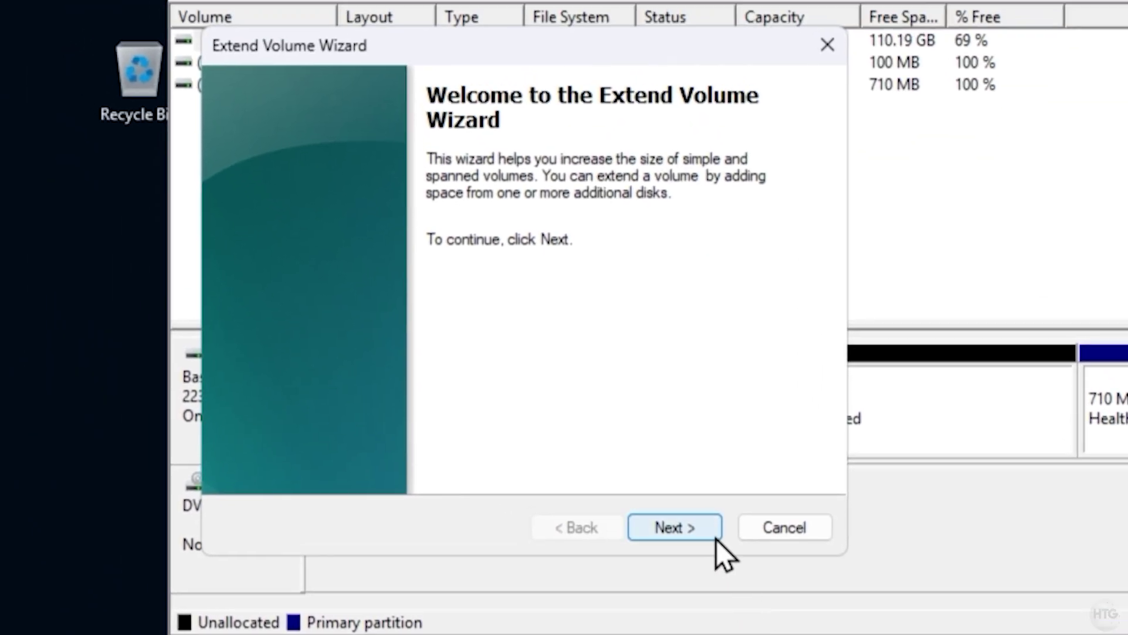
{"action": "left_click", "coordinate": [716, 538]}
{"action": "left_click", "coordinate": [716, 539]}
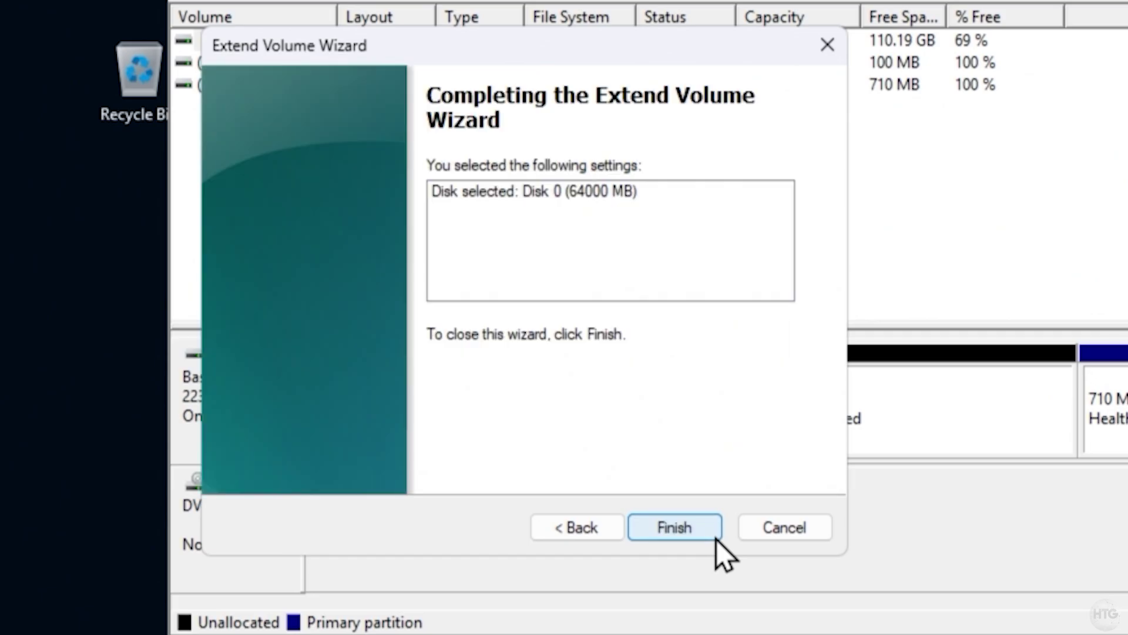
{"action": "left_click", "coordinate": [715, 538]}
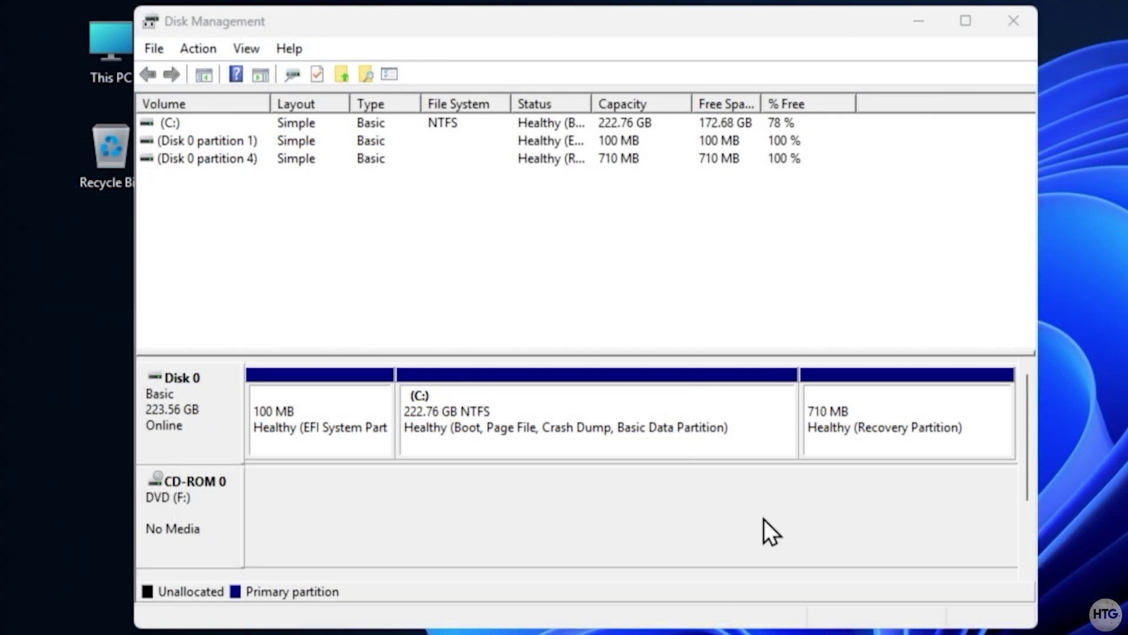
Close Disk Management and launch Command Prompt as administrator from a 'cmd' search.
{"action": "left_click", "coordinate": [996, 25]}
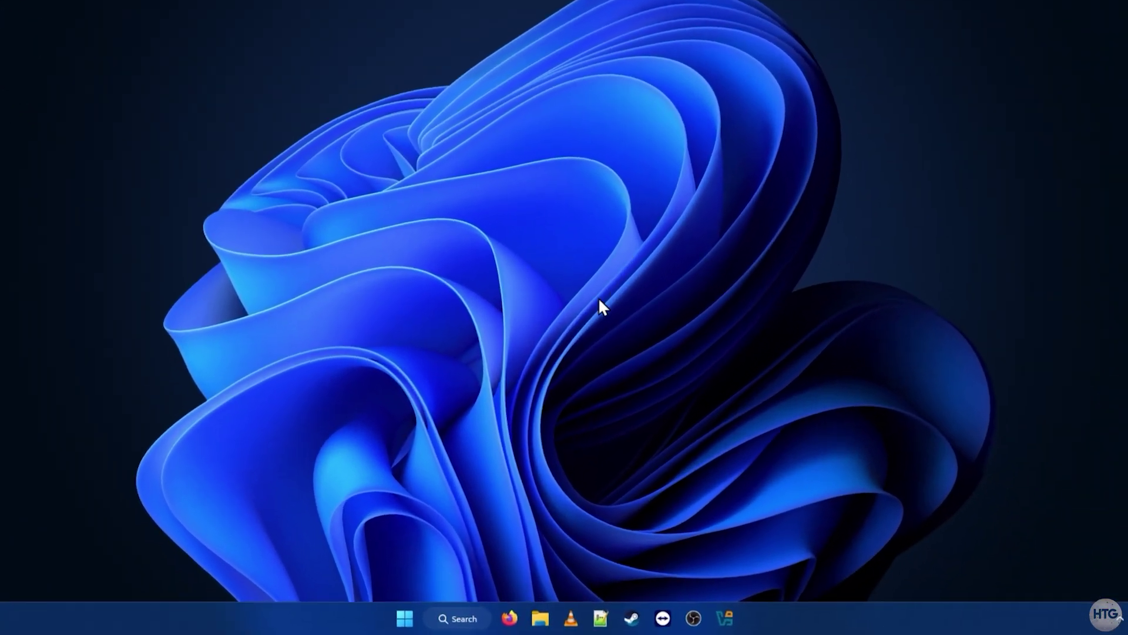
{"action": "left_click", "coordinate": [404, 618]}
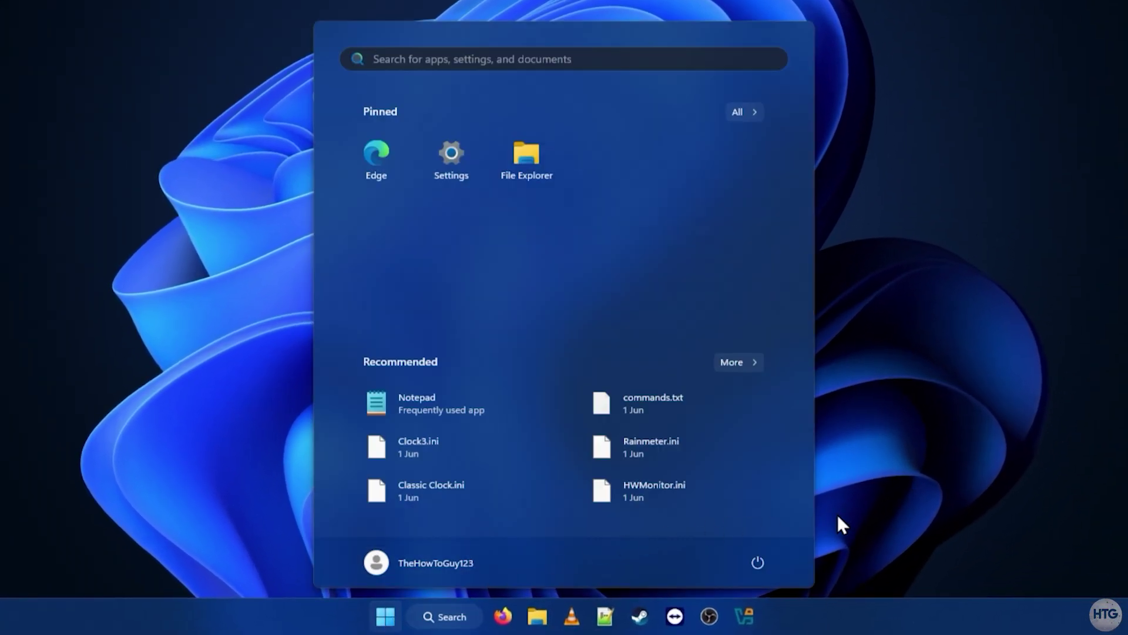
{"action": "type", "text": "cmd"}
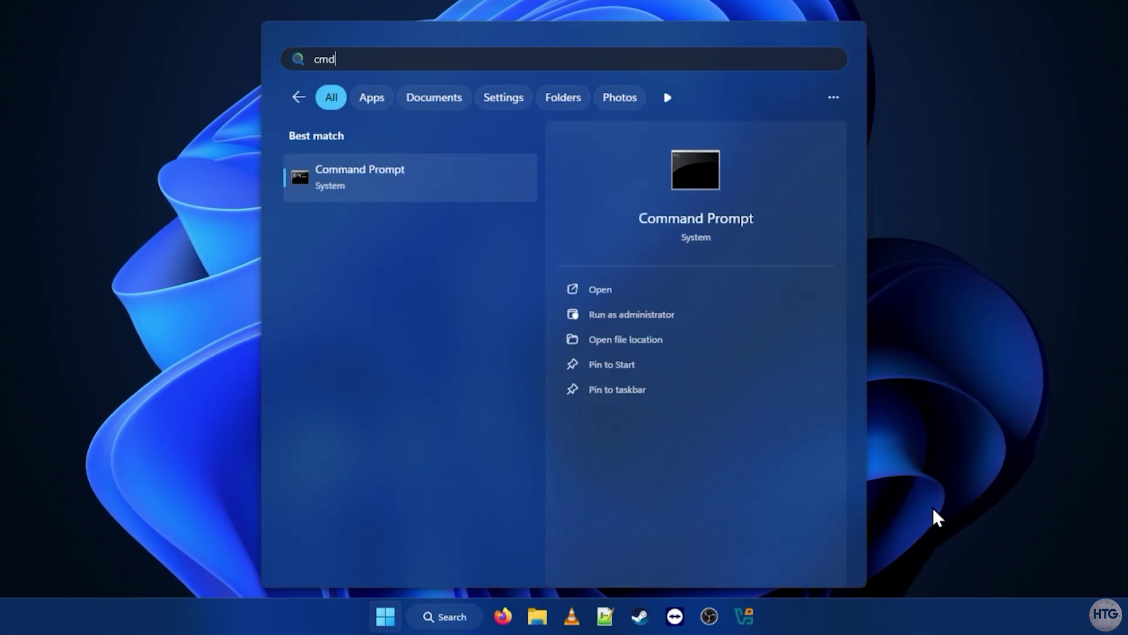
{"action": "right_click", "coordinate": [476, 176]}
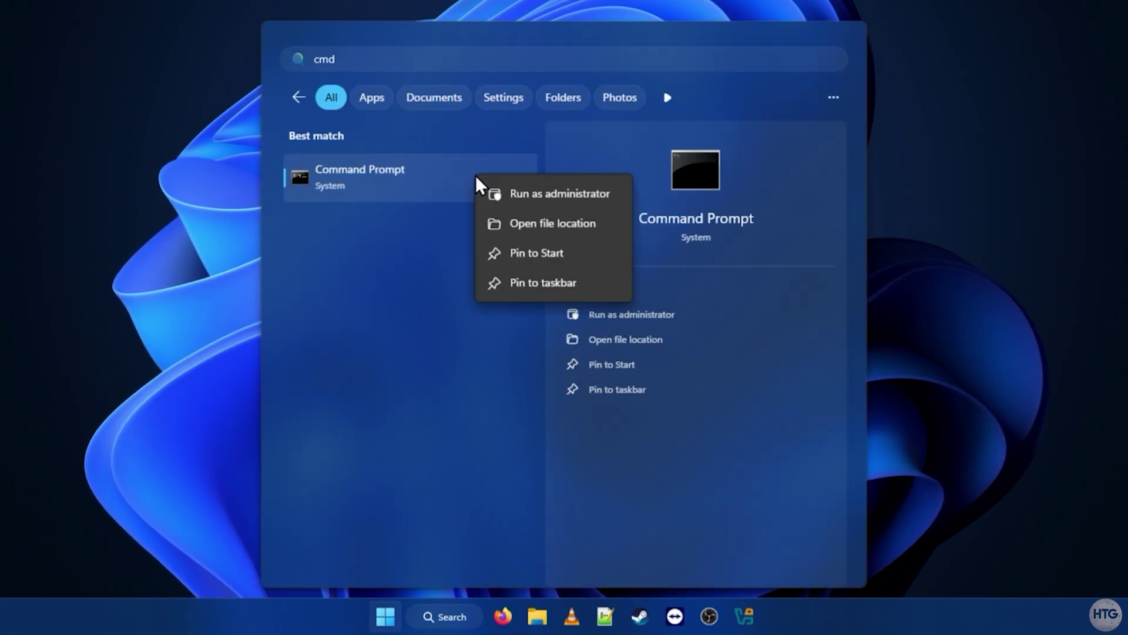
{"action": "left_click", "coordinate": [576, 199]}
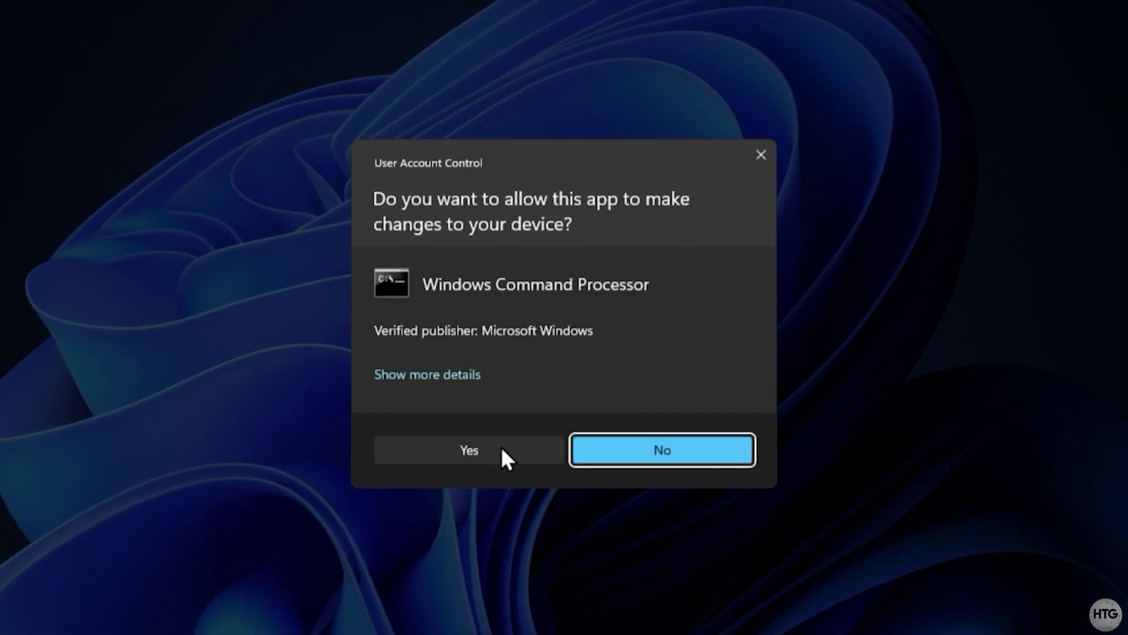
{"action": "left_click", "coordinate": [501, 450]}
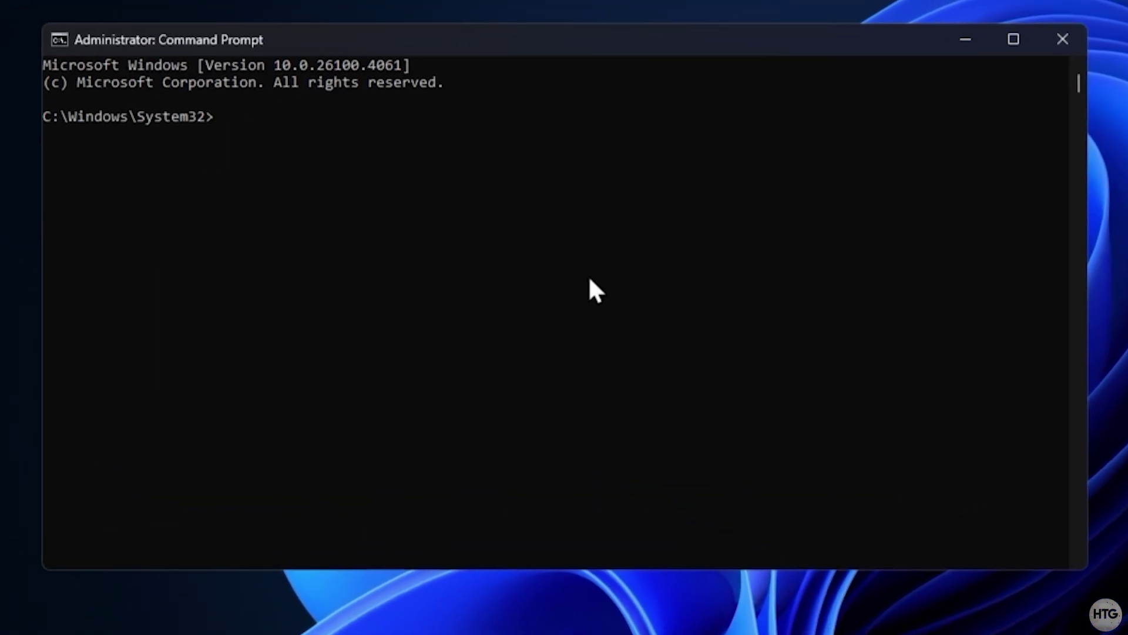
Run bcdedit /set {bootmgr} path \EFI\Microsoft\Boot\bootmgfw.efi, then start typing the next bcdedit command.
{"action": "type", "text": "bcdedit /set {bootmgr} path \\EFI\\Microsoft\\Boot\\bootmgfw.efi"}
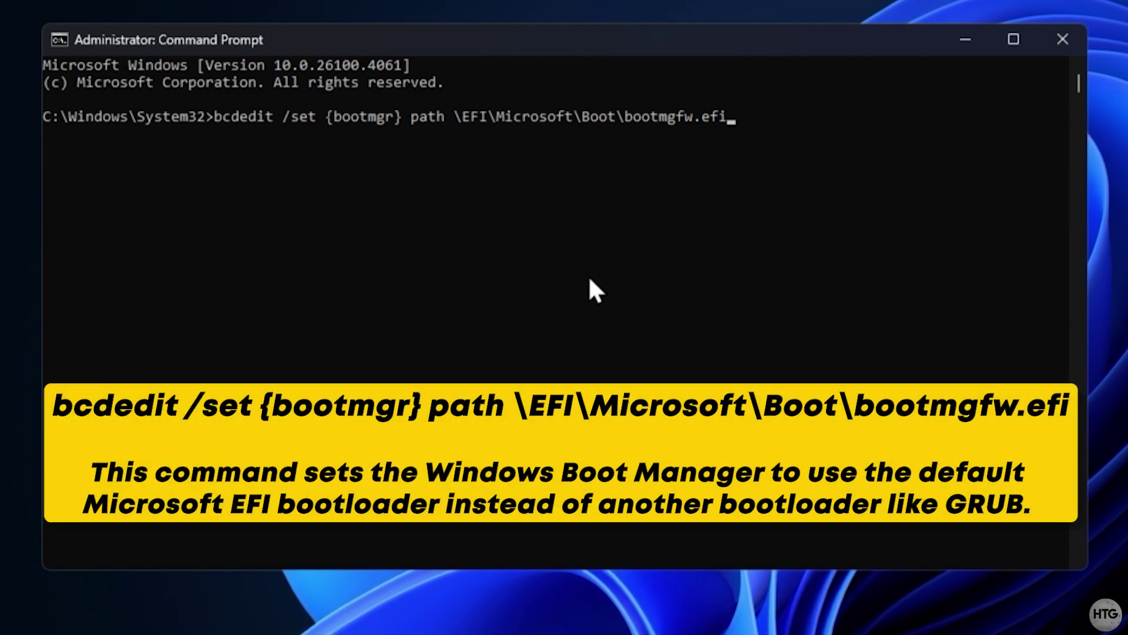
{"action": "key", "text": "Return"}
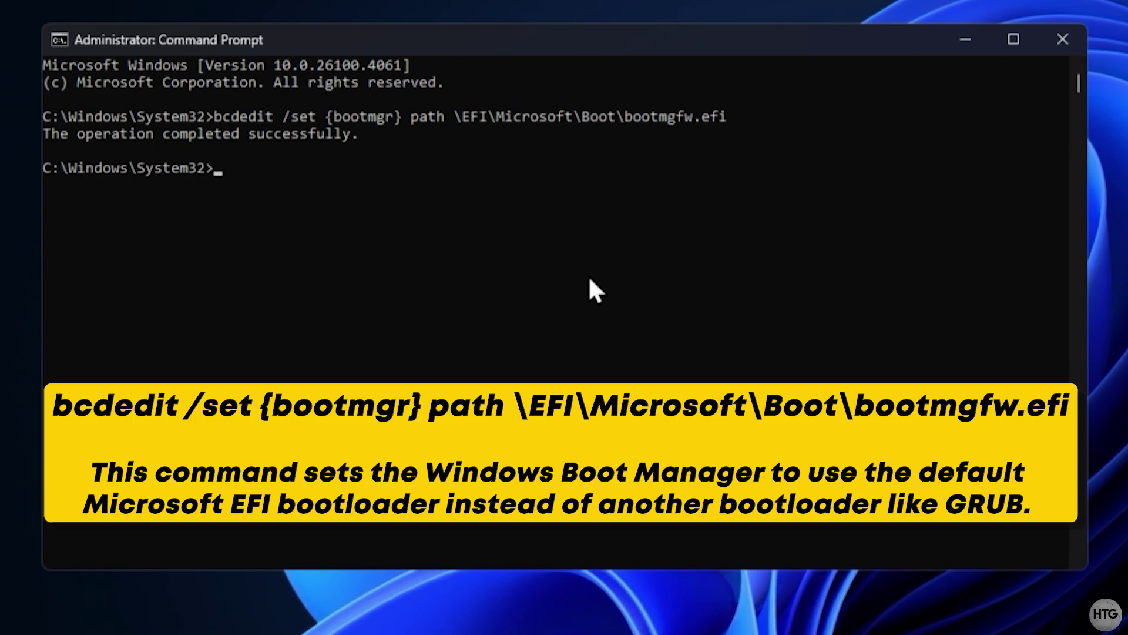
{"action": "type", "text": "bcdedit /enum firmware"}
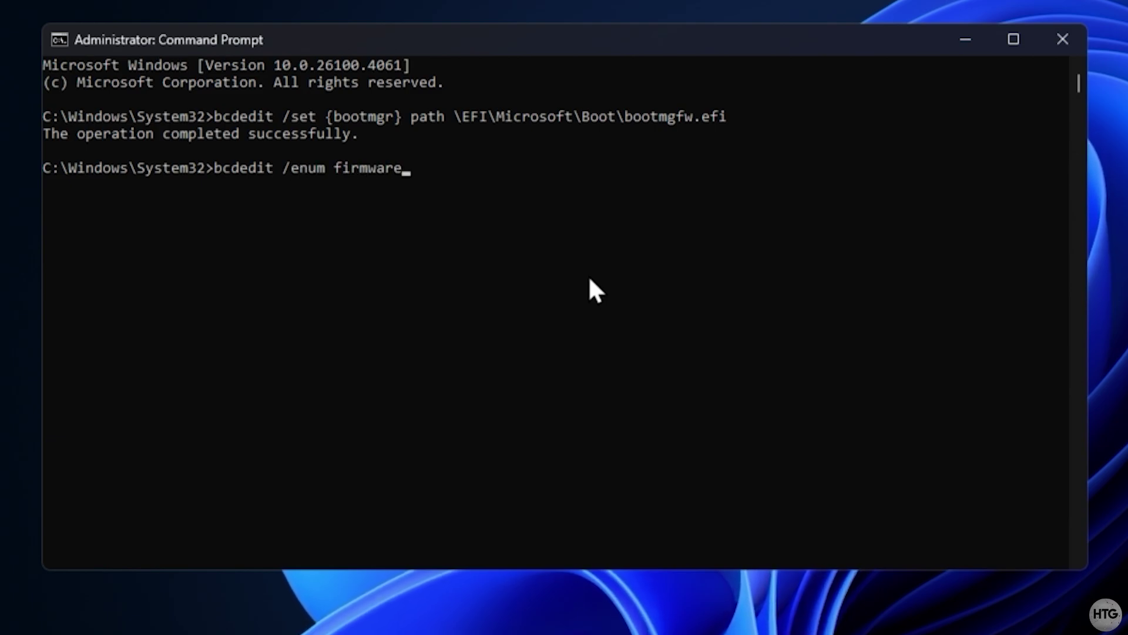
Run bcdedit /enum firmware and locate the Ubuntu SHIMX64 and GRUBX64 entries.
{"action": "key", "text": "Return"}
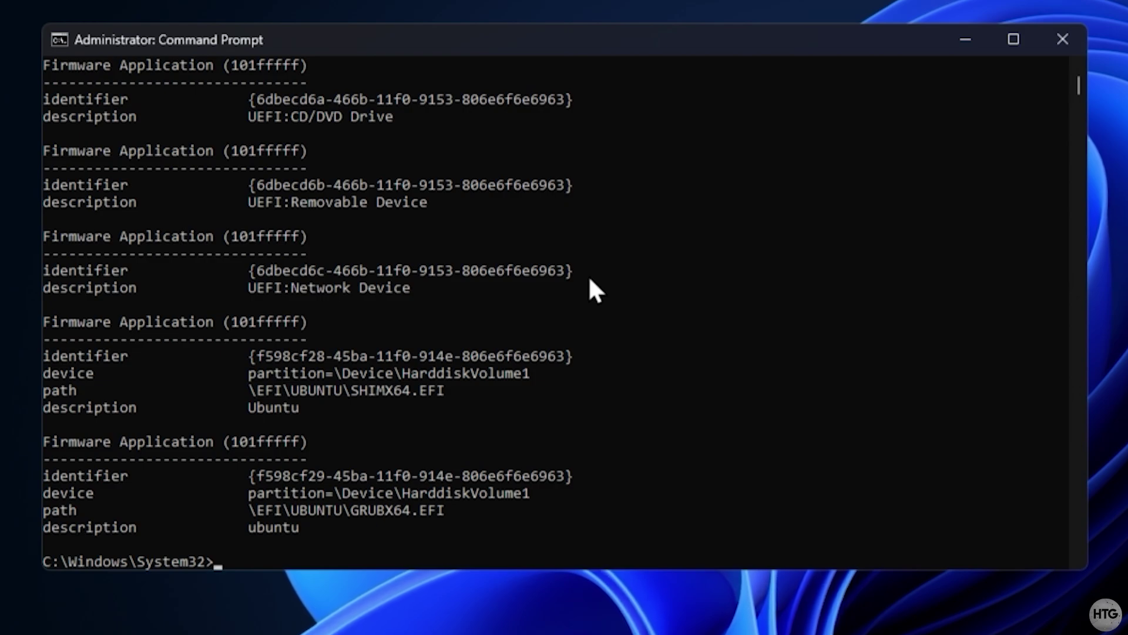
{"action": "scroll", "coordinate": [590, 279], "scroll_direction": "up", "scroll_amount": 8}
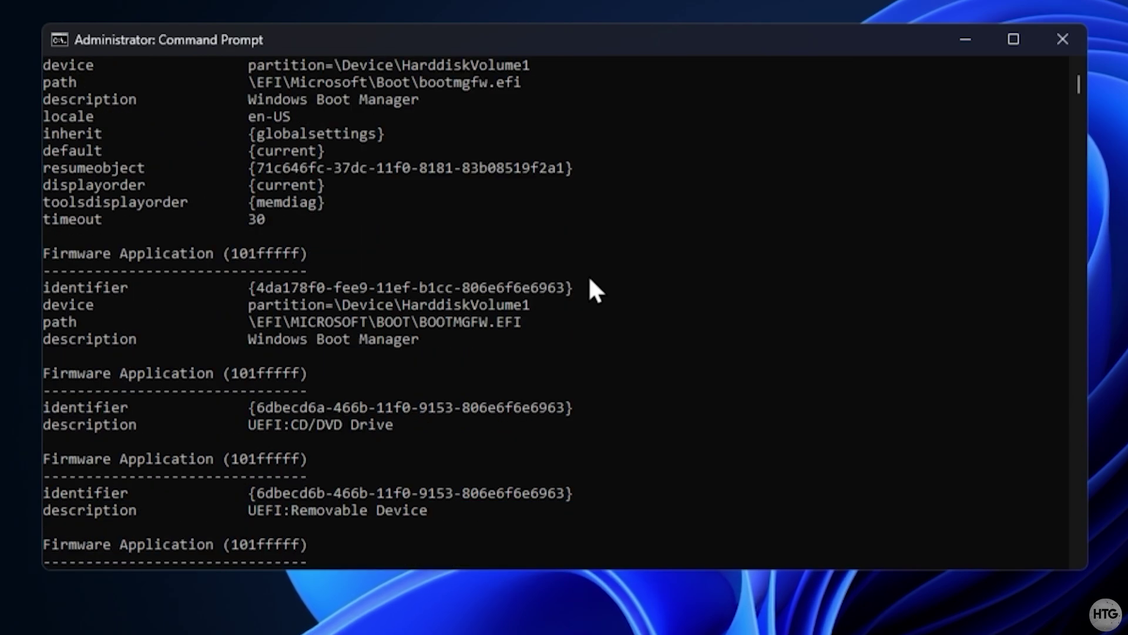
{"action": "scroll", "coordinate": [590, 280], "scroll_direction": "up", "scroll_amount": 4}
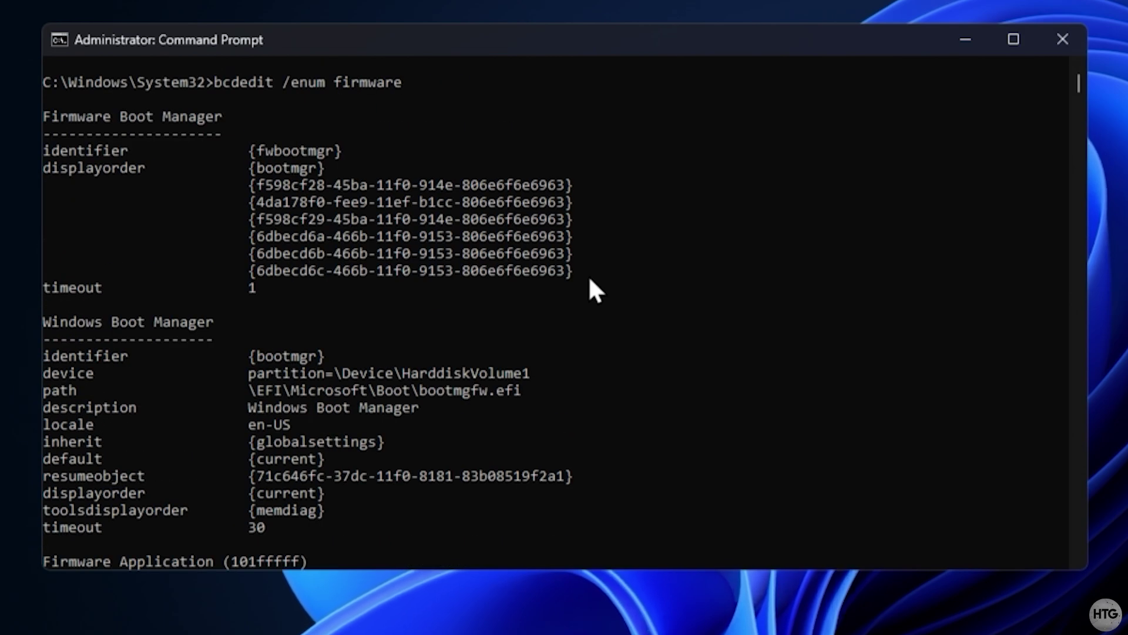
{"action": "scroll", "coordinate": [589, 280], "scroll_direction": "down", "scroll_amount": 12}
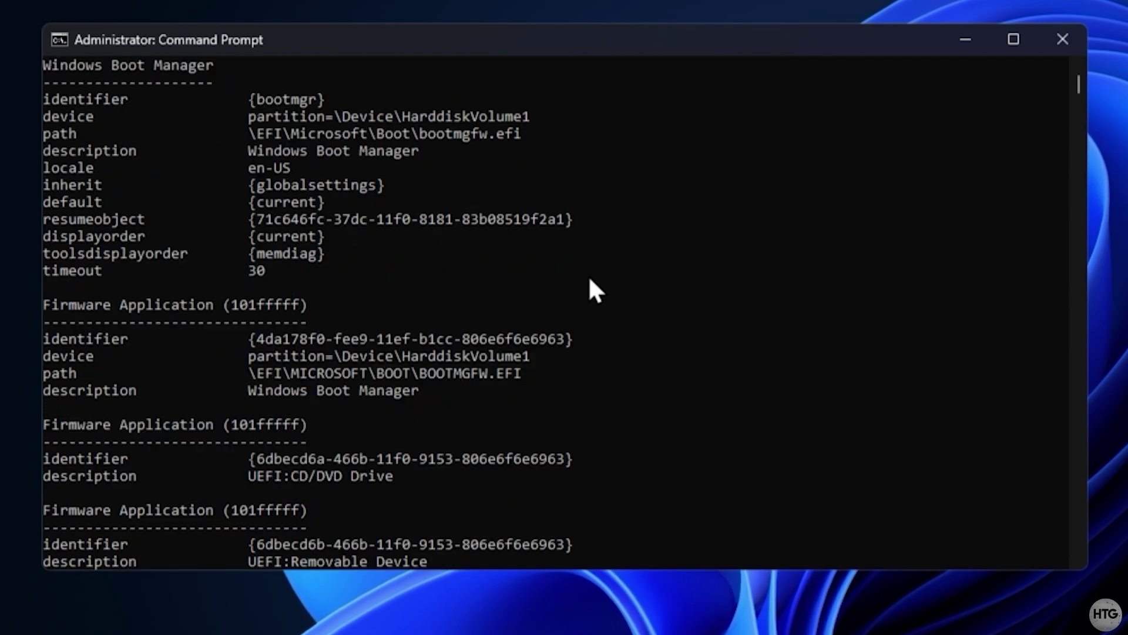
{"action": "scroll", "coordinate": [589, 280], "scroll_direction": "down", "scroll_amount": 3}
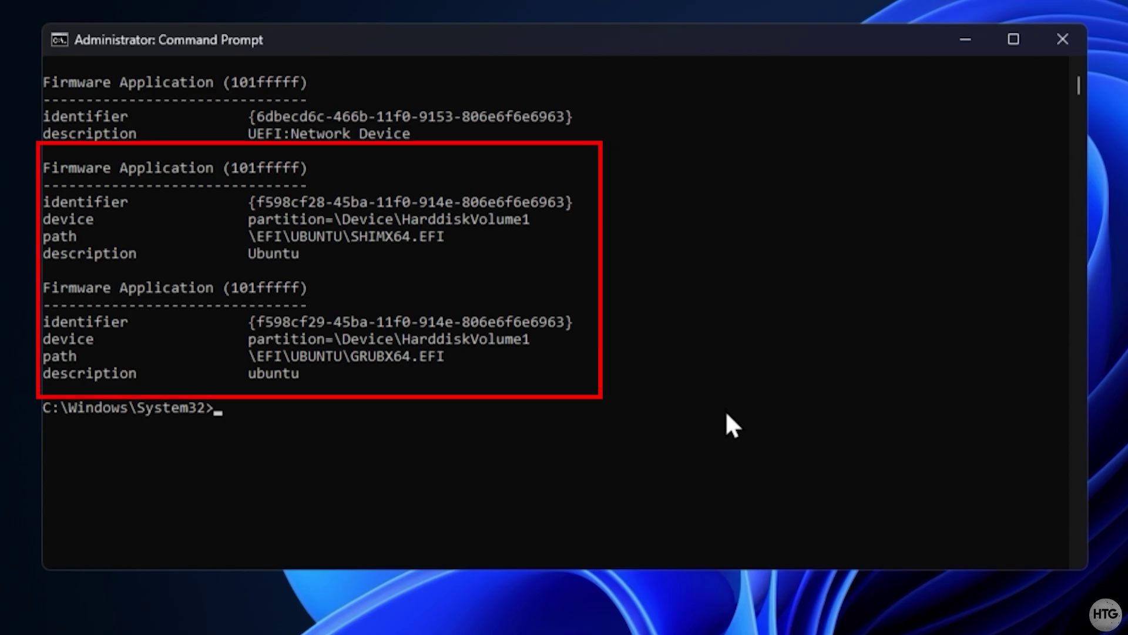
Delete both Ubuntu firmware entries with bcdedit /delete using their copied identifiers.
{"action": "mouse_move", "coordinate": [569, 202]}
{"action": "left_mouse_down"}
{"action": "mouse_move", "coordinate": [241, 219]}
{"action": "mouse_move", "coordinate": [249, 202]}
{"action": "left_mouse_up"}
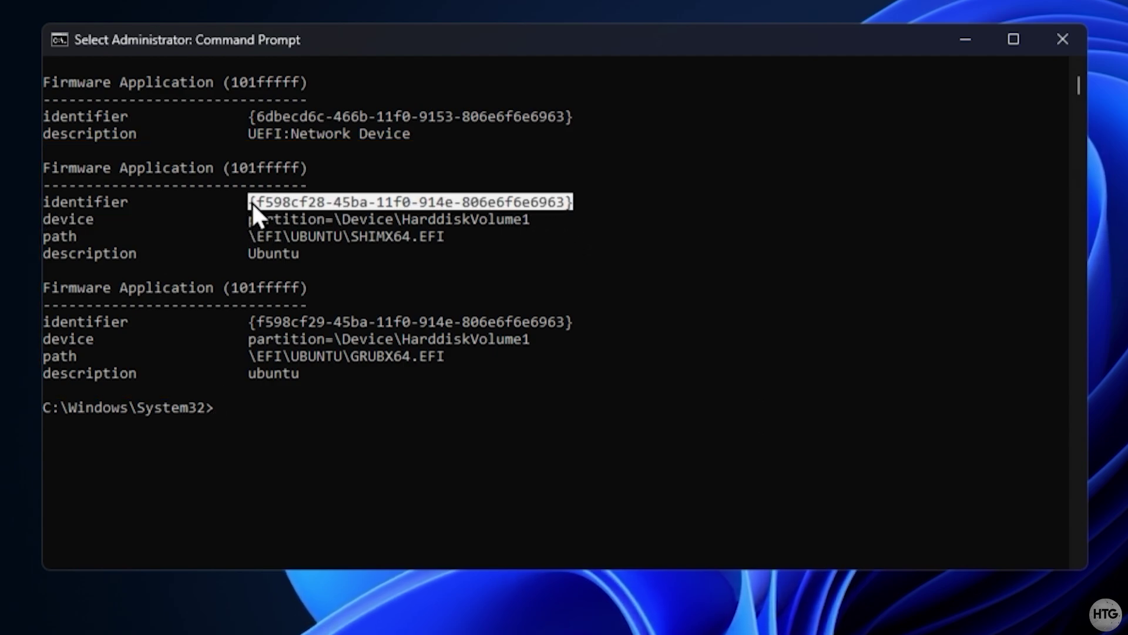
{"action": "key", "text": "ctrl+c"}
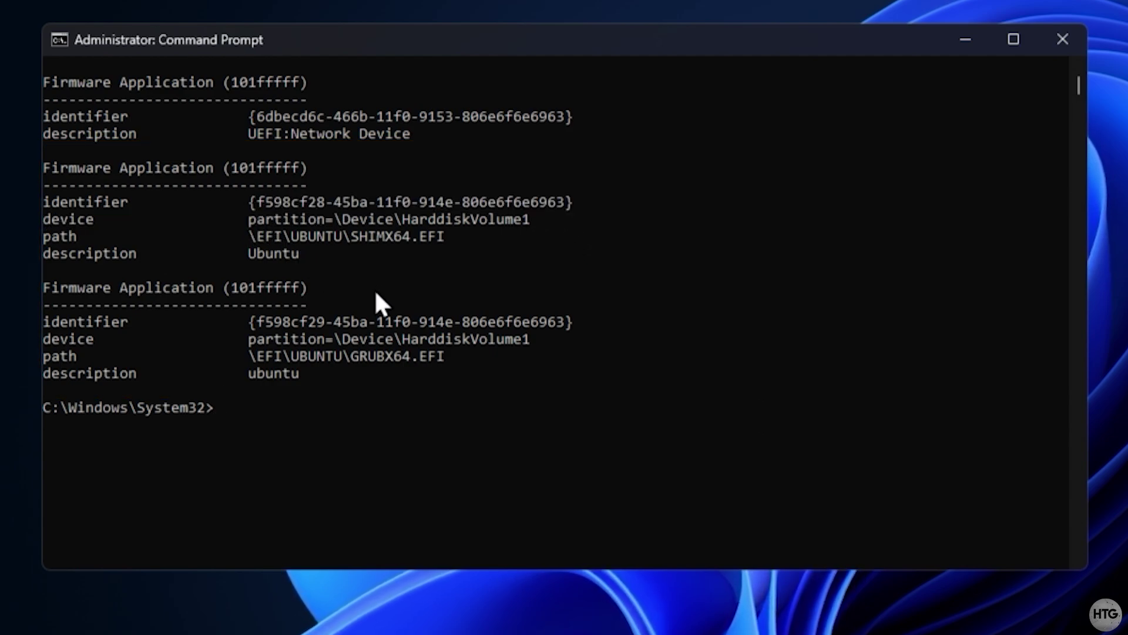
{"action": "type", "text": "cdedit "}
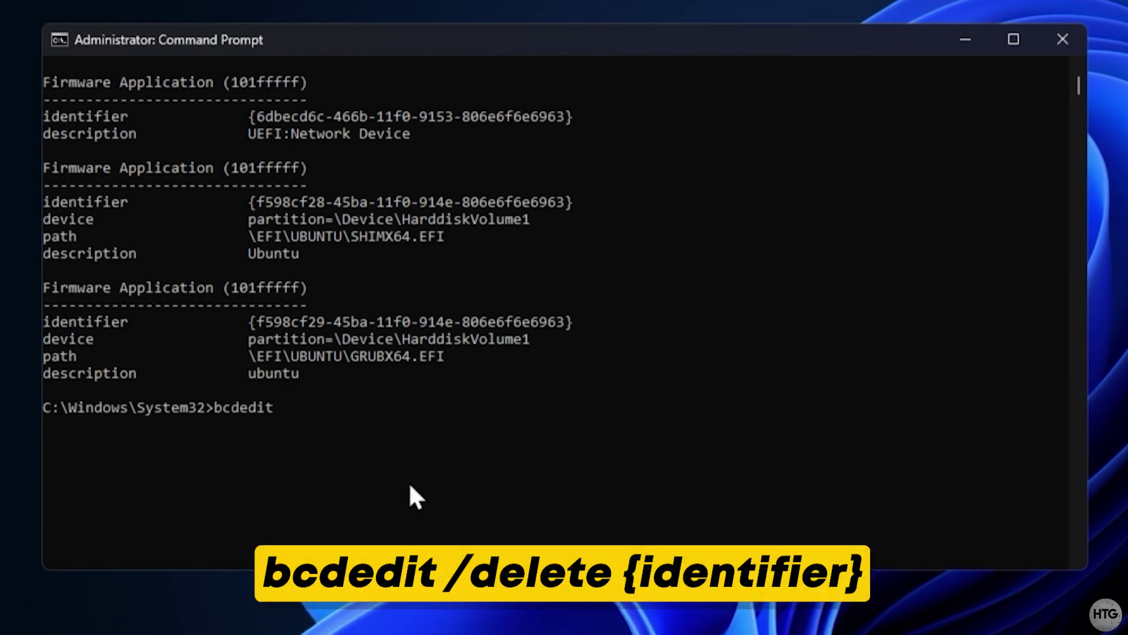
{"action": "type", "text": "/delete"}
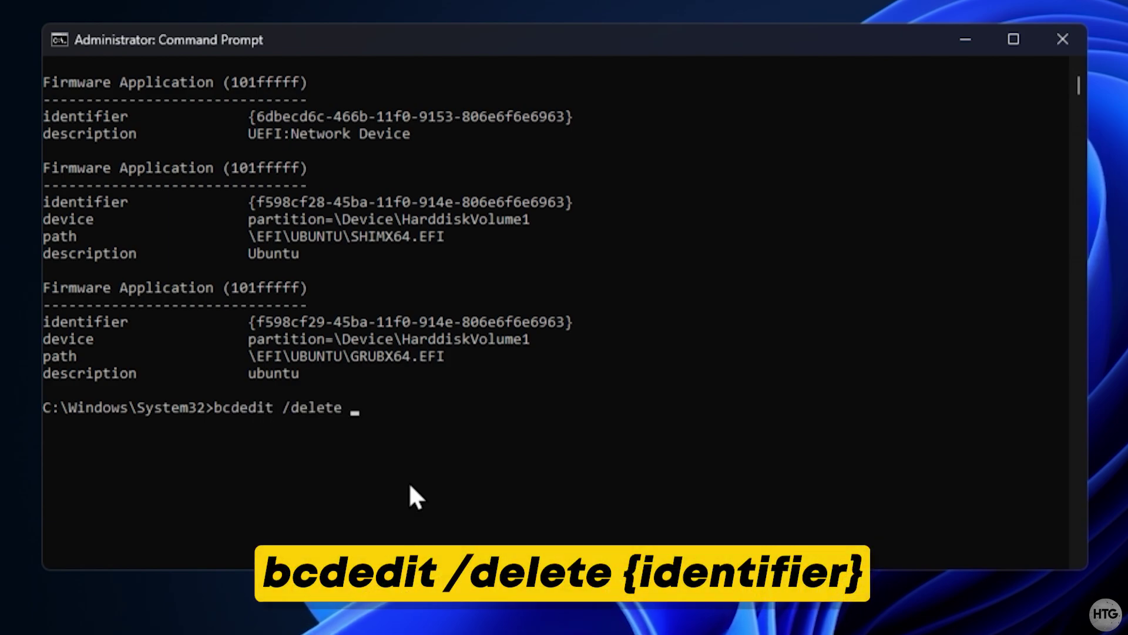
{"action": "key", "text": "ctrl+v"}
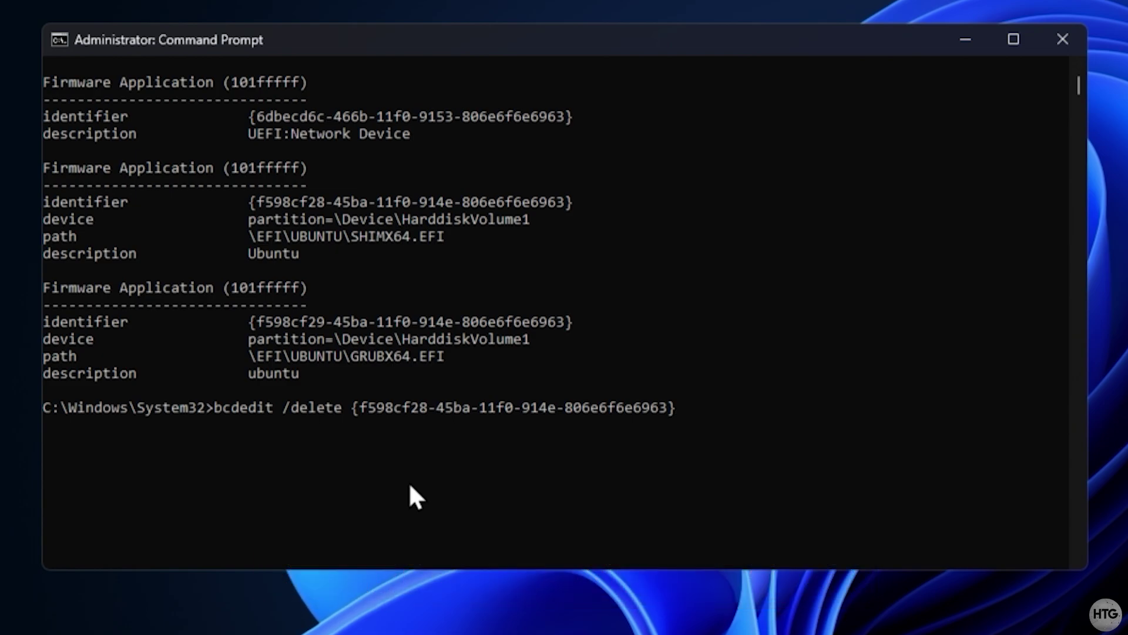
{"action": "key", "text": "Return"}
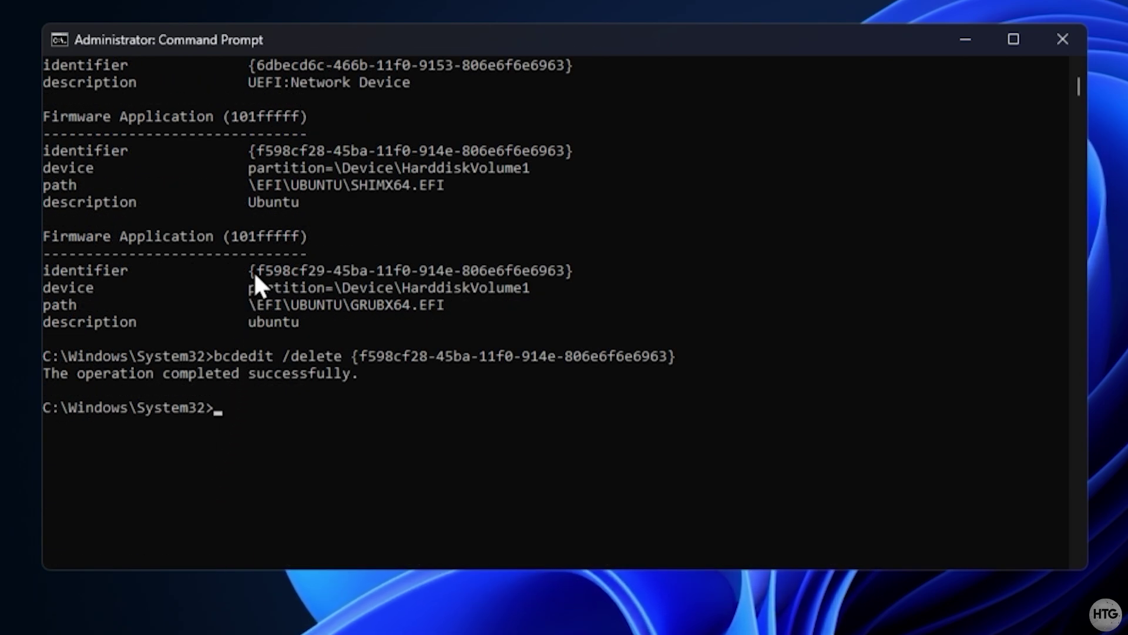
{"action": "left_click_drag", "start_coordinate": [251, 270], "coordinate": [569, 272]}
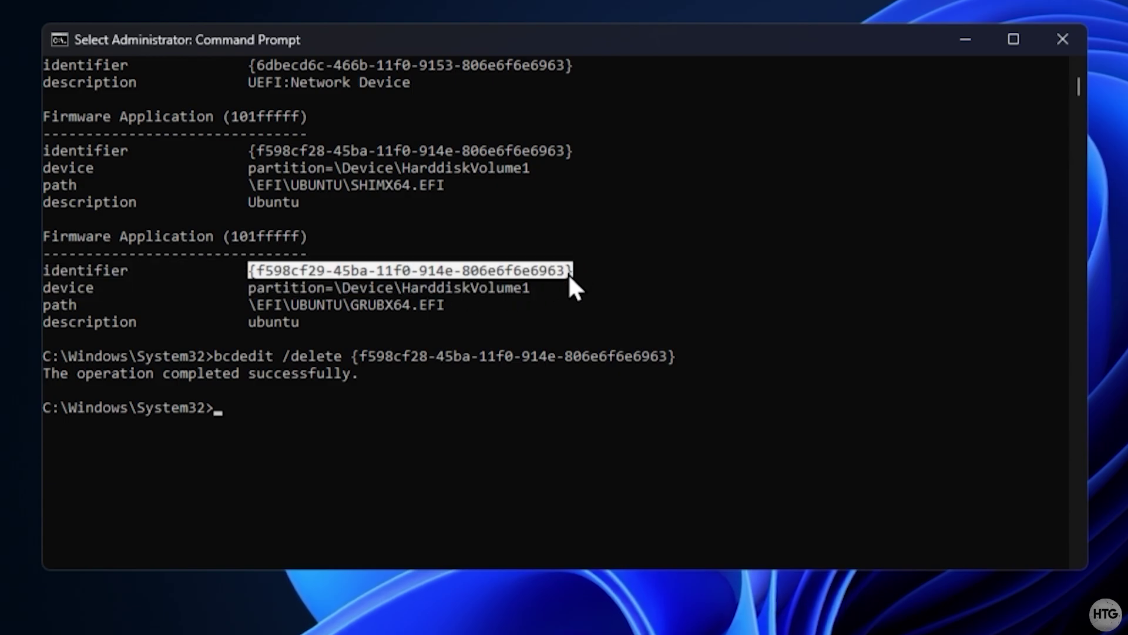
{"action": "key", "text": "ctrl+c"}
{"action": "type", "text": "bc"}
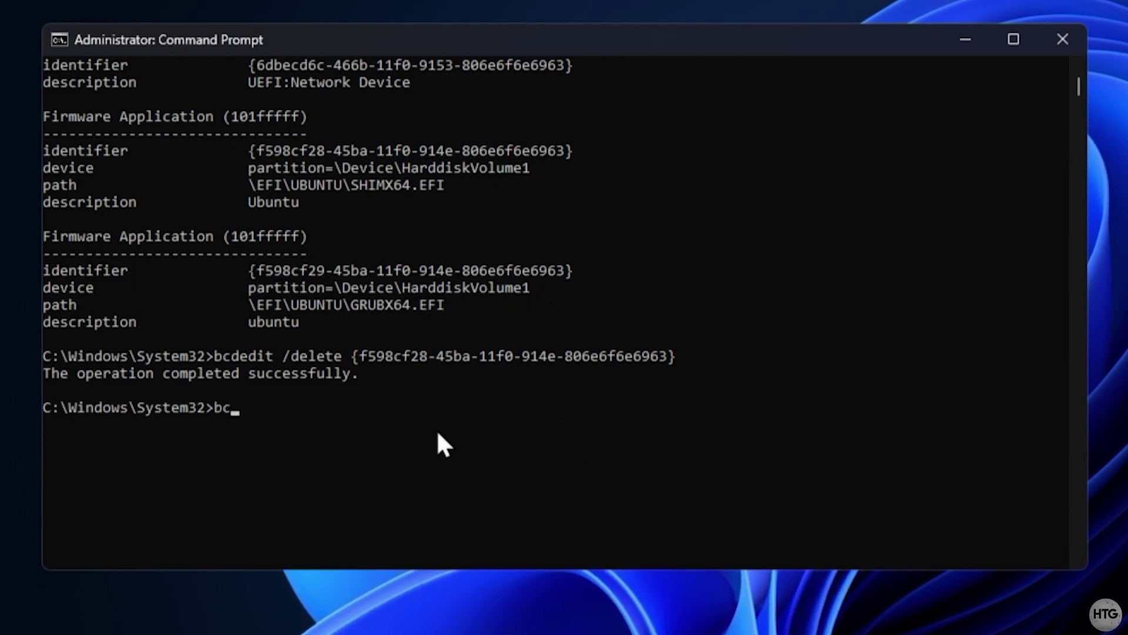
{"action": "type", "text": "dedit /delete"}
{"action": "key", "text": "ctrl+v"}
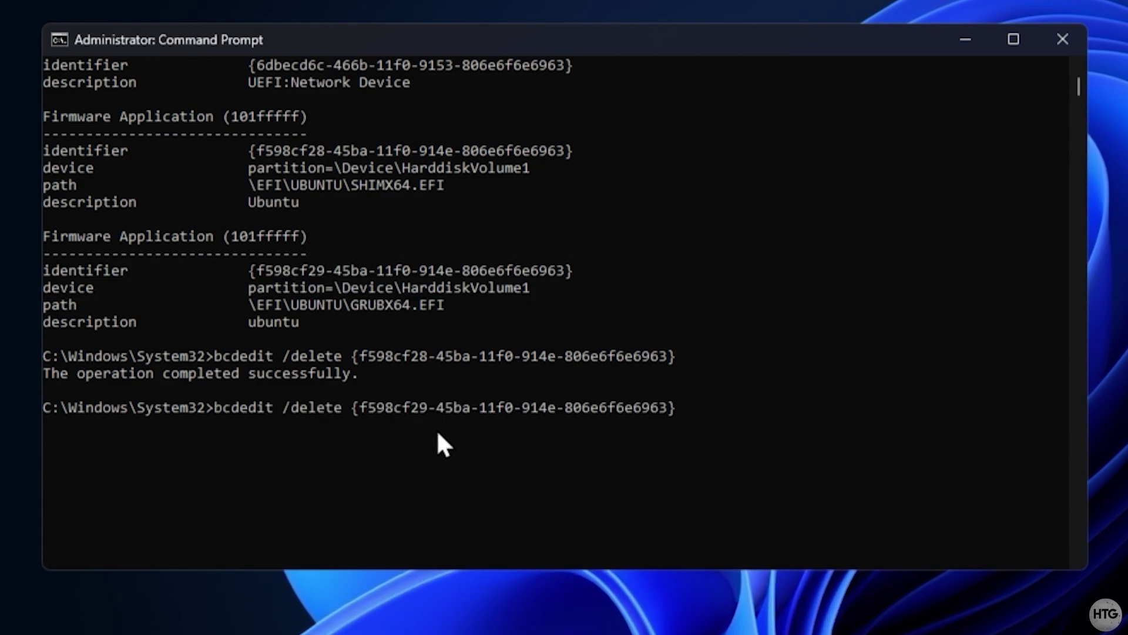
{"action": "key", "text": "Return"}
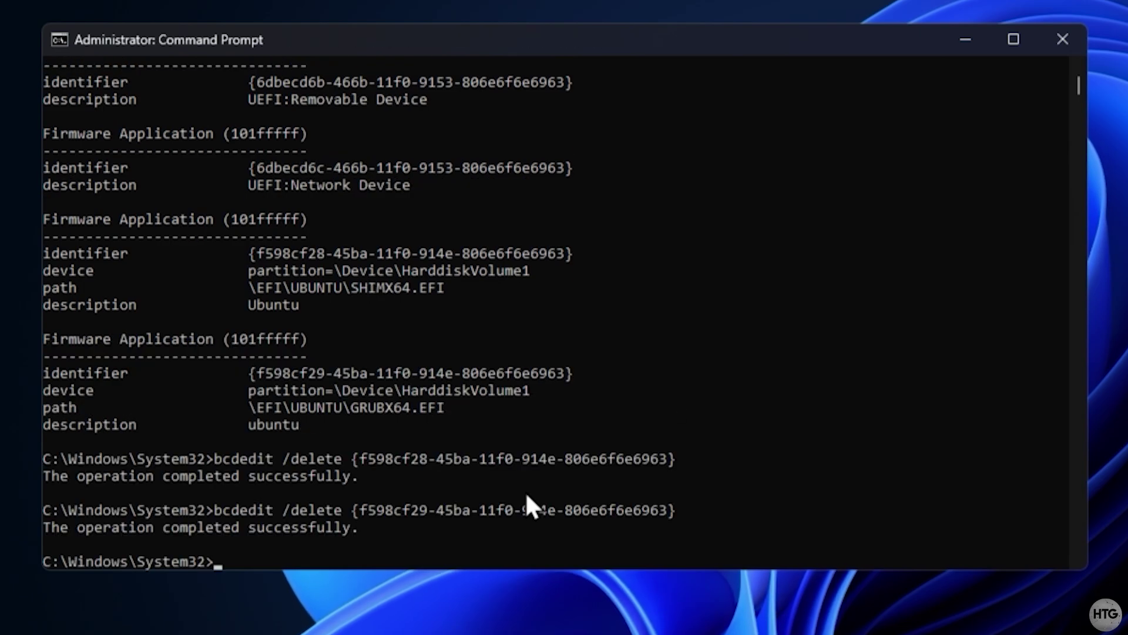
Rerun bcdedit /enum firmware to confirm no Ubuntu entries remain.
{"action": "key", "text": "Up"}
{"action": "key", "text": "Up"}
{"action": "key", "text": "Up"}
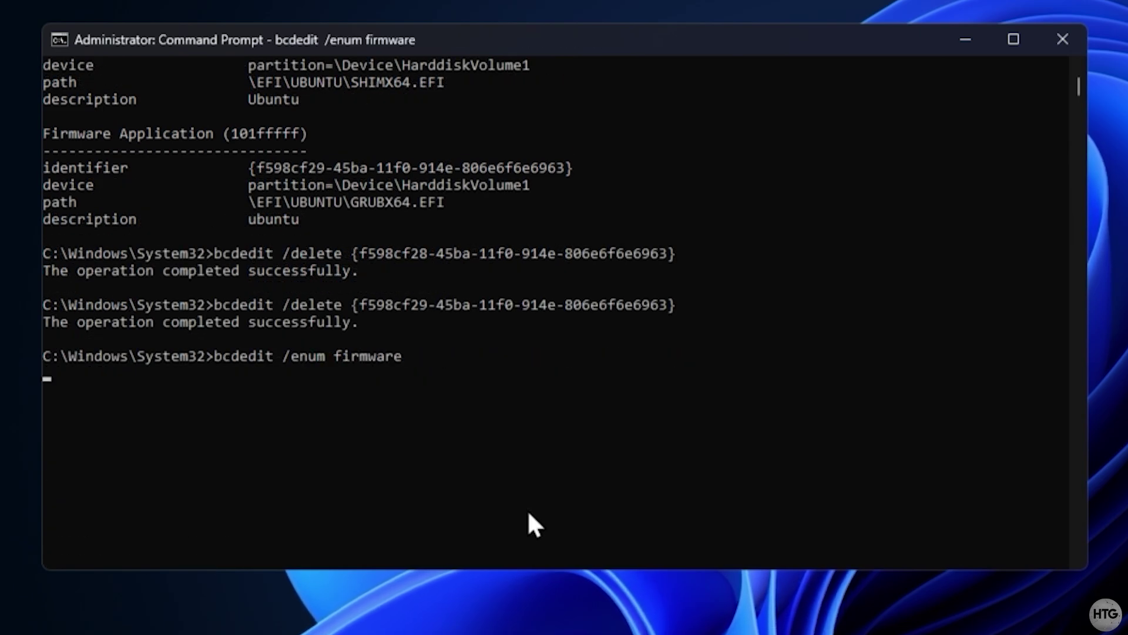
{"action": "key", "text": "Return"}
{"action": "scroll", "coordinate": [721, 411], "scroll_direction": "up", "scroll_amount": 6}
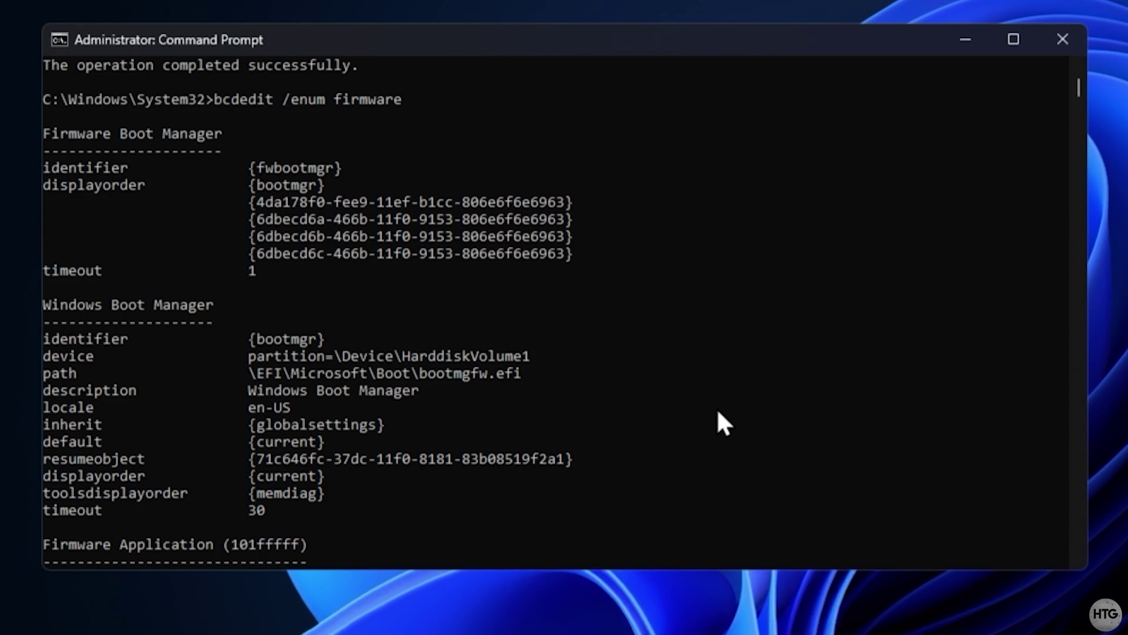
{"action": "scroll", "coordinate": [718, 413], "scroll_direction": "down", "scroll_amount": 10}
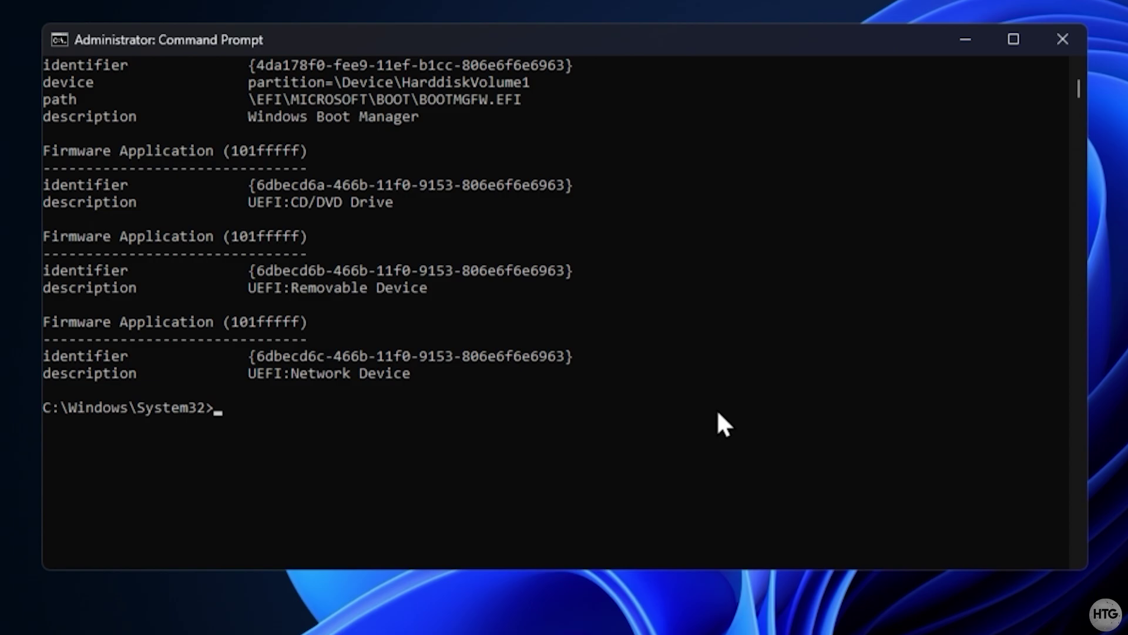
Start DiskPart, list the disks and partitions, and select partition 1 on Disk 0.
{"action": "type", "text": "dis"}
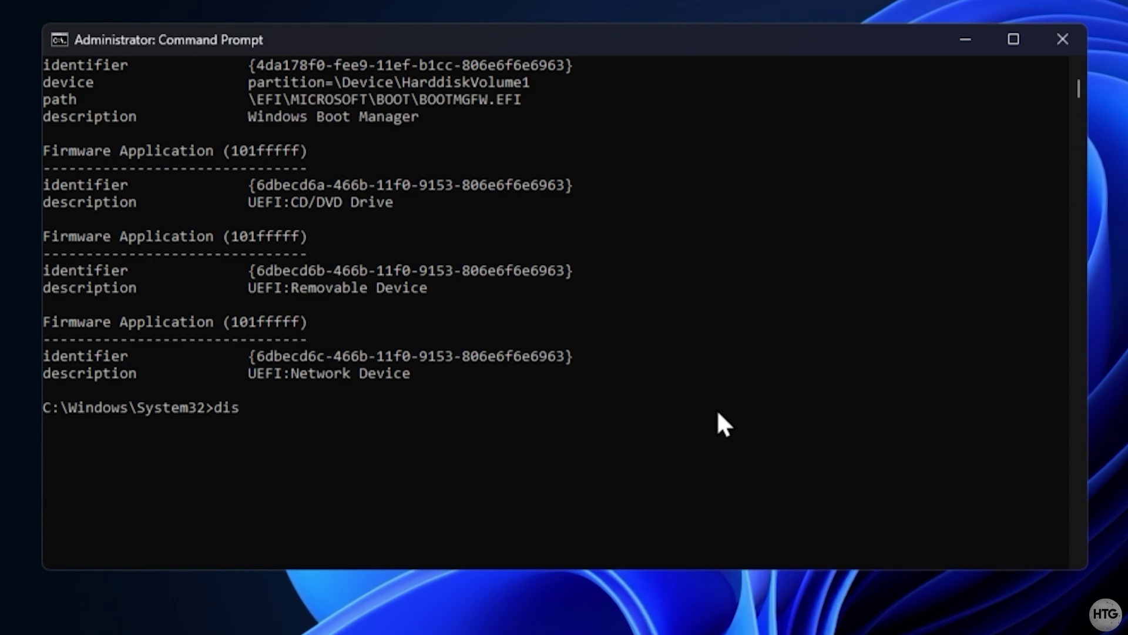
{"action": "type", "text": "kpart"}
{"action": "key", "text": "Return"}
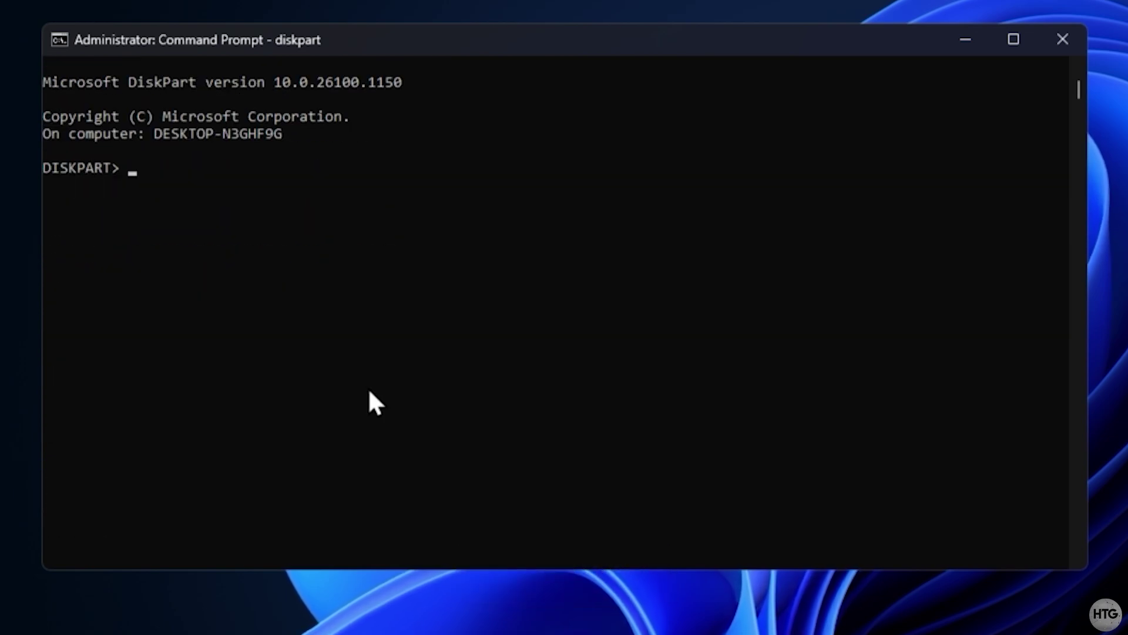
{"action": "type", "text": "list disk"}
{"action": "key", "text": "Return"}
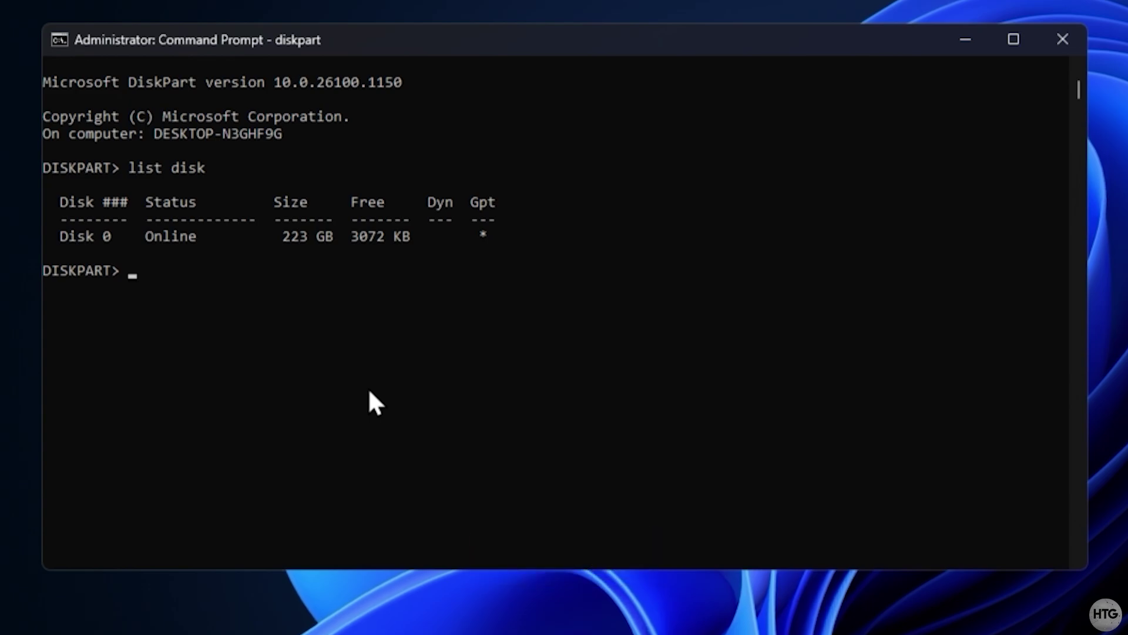
{"action": "type", "text": "select disk 0"}
{"action": "key", "text": "Return"}
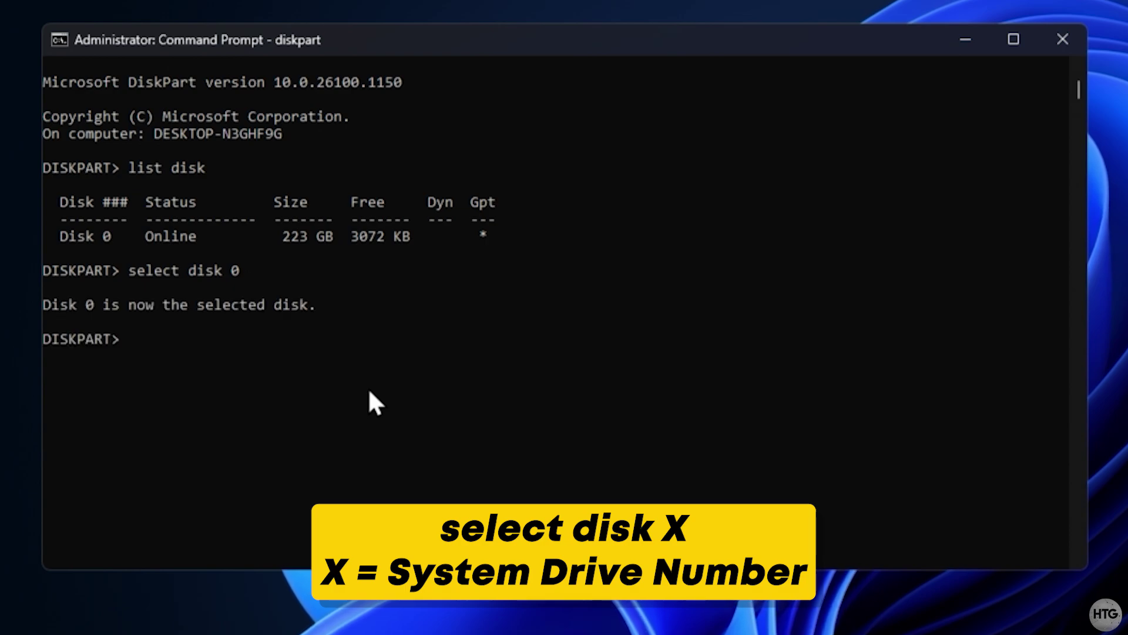
{"action": "type", "text": "list partition"}
{"action": "key", "text": "Return"}
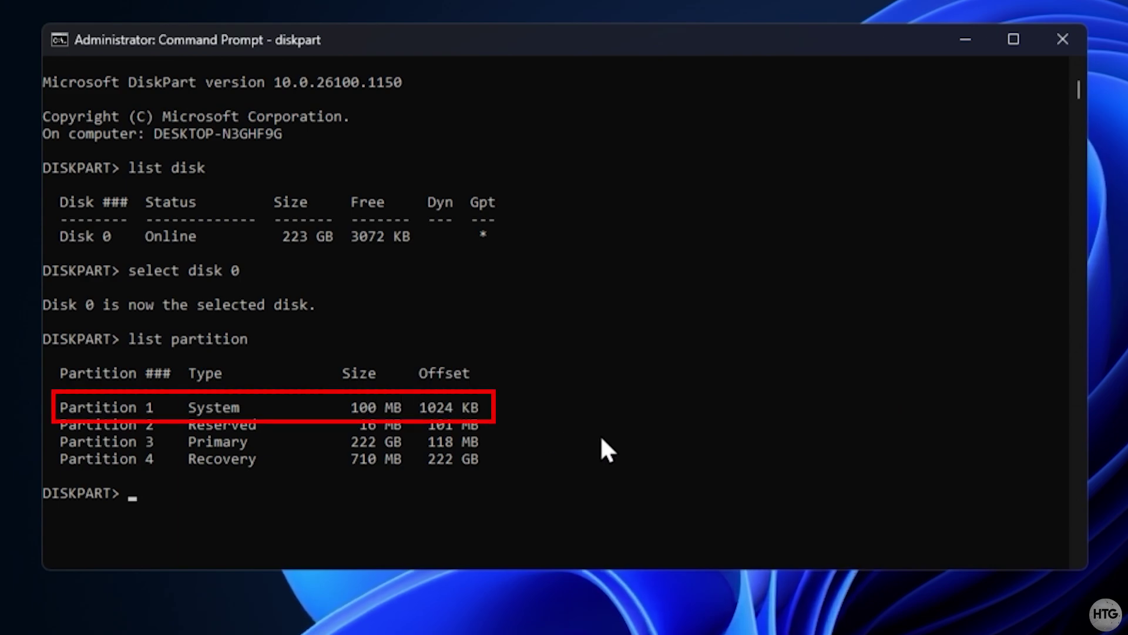
{"action": "type", "text": "s"}
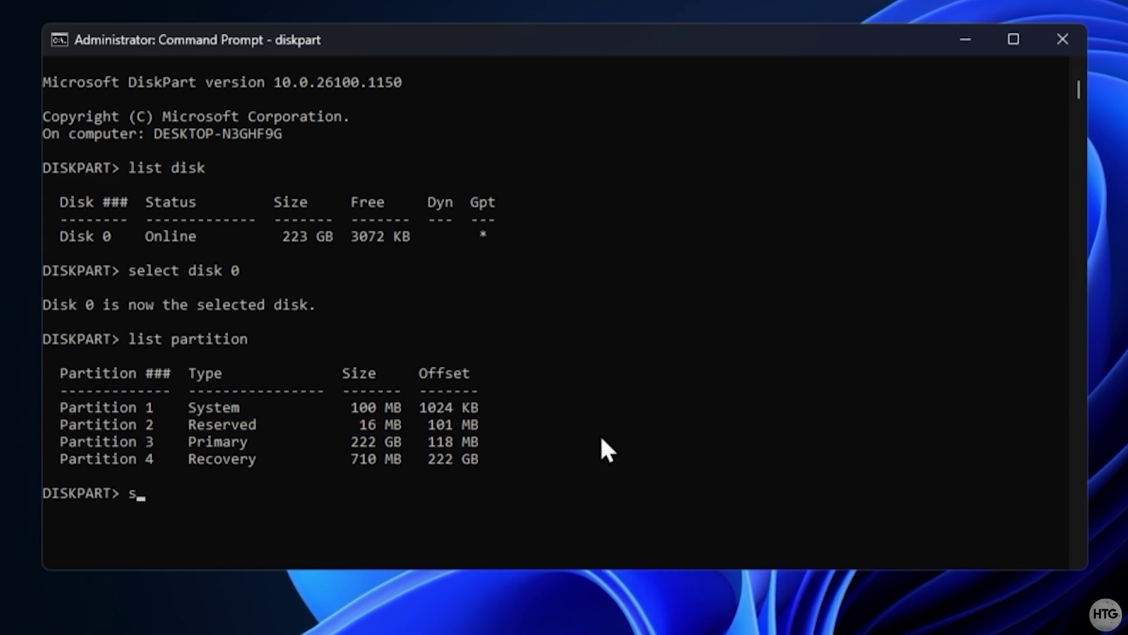
{"action": "type", "text": "elect partition 1"}
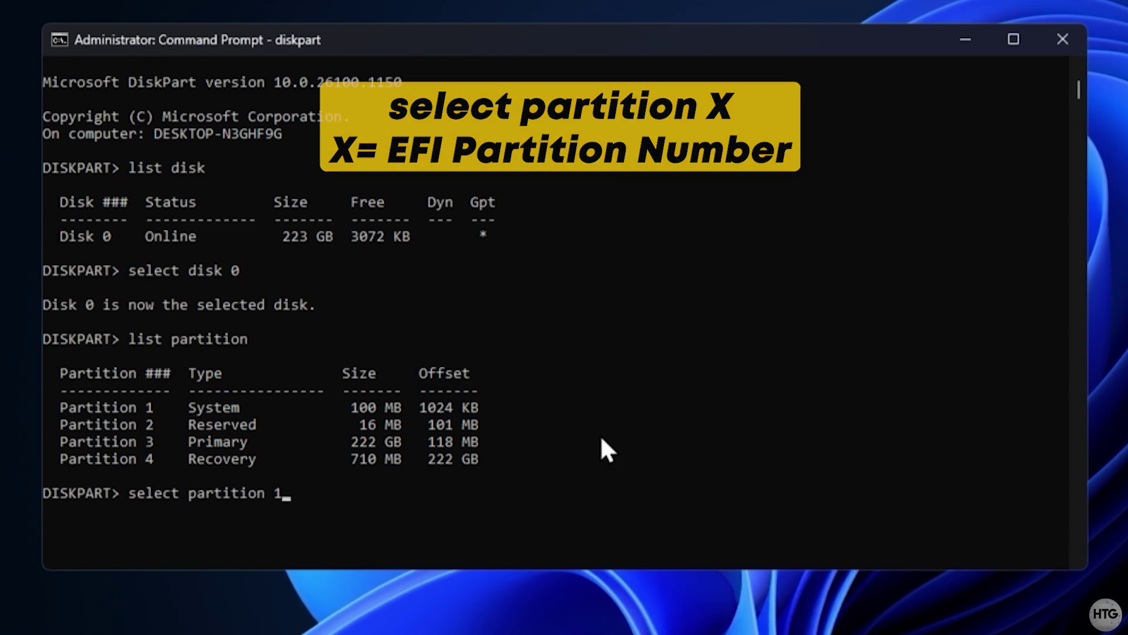
{"action": "key", "text": "Return"}
Assign drive letter W to the EFI partition with 'assign letter=W', then exit DiskPart.
{"action": "type", "text": "assign letter"}
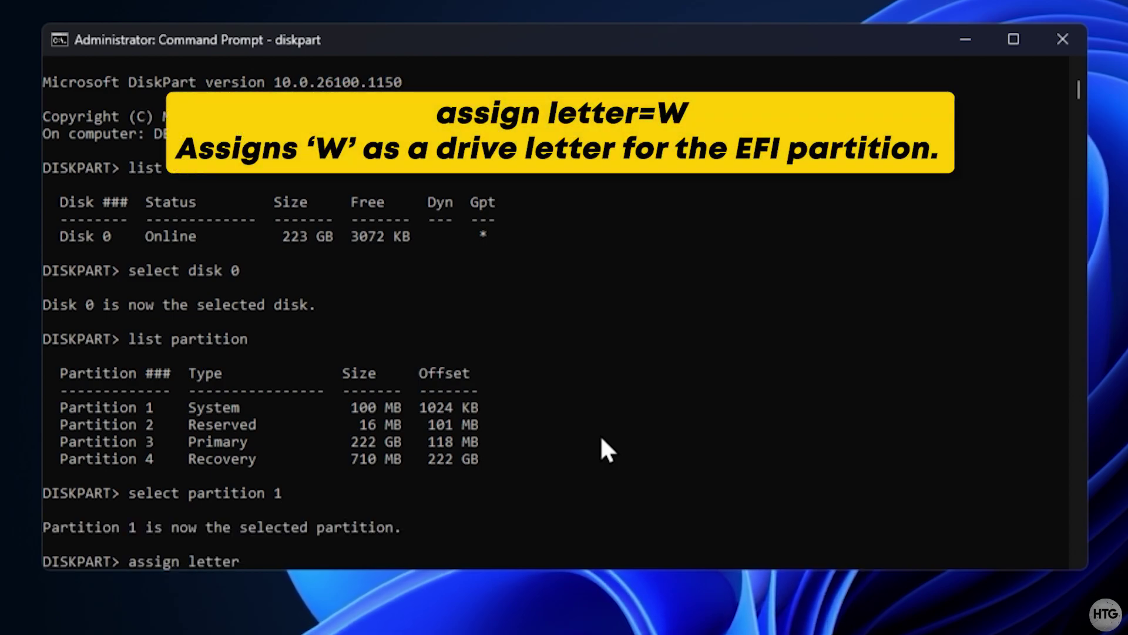
{"action": "type", "text": "="}
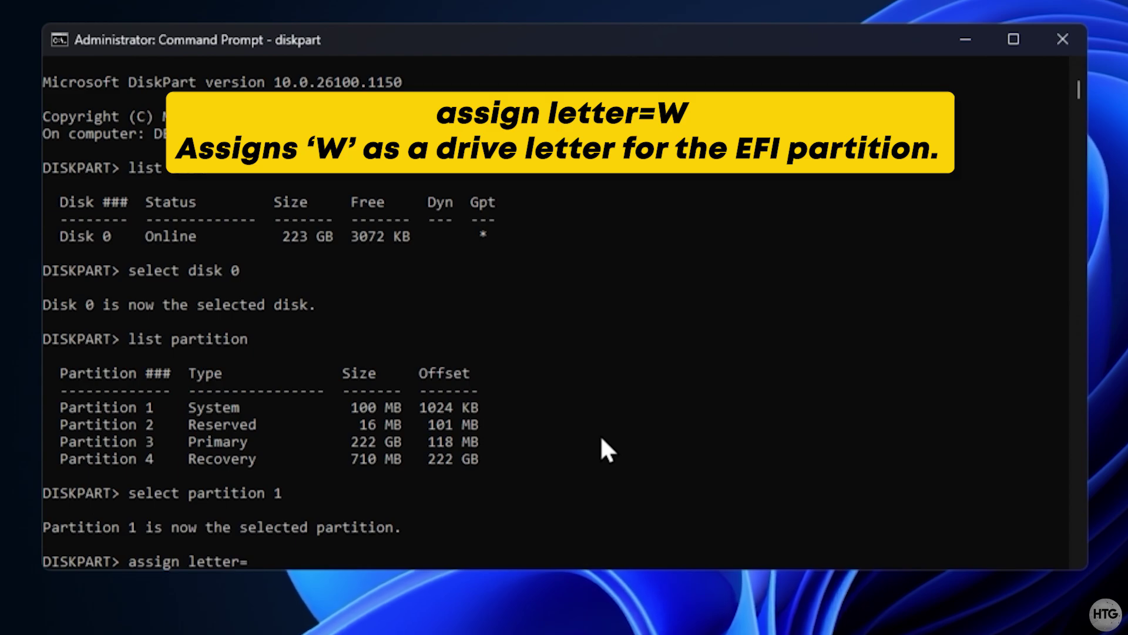
{"action": "type", "text": "W"}
{"action": "key", "text": "Return"}
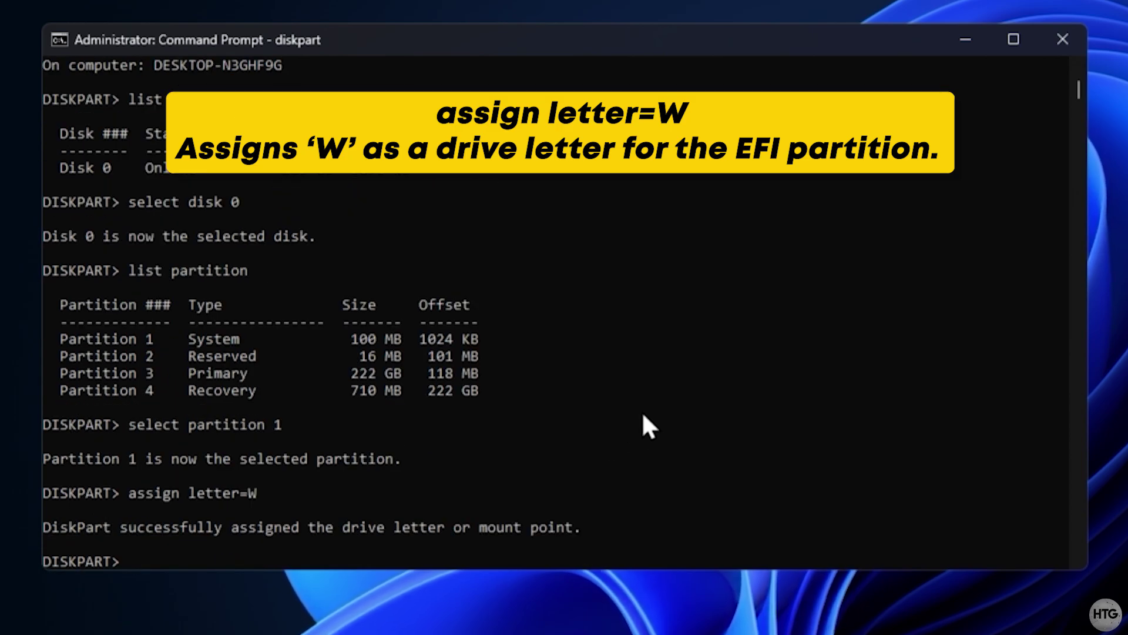
{"action": "scroll", "coordinate": [640, 406], "scroll_direction": "down", "scroll_amount": 3}
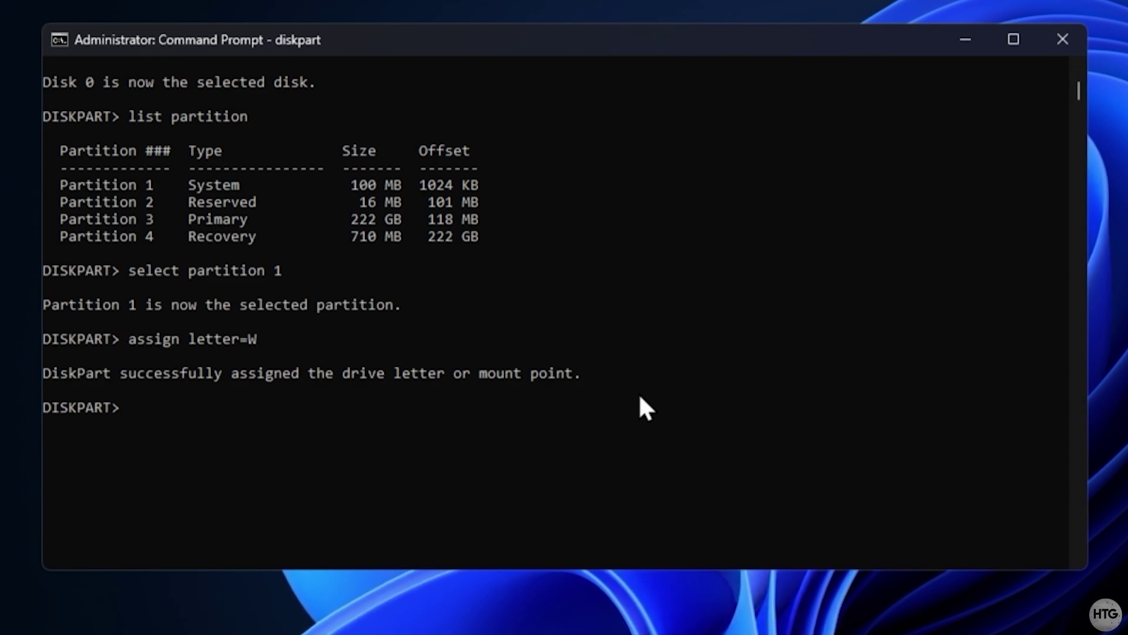
{"action": "type", "text": "exit"}
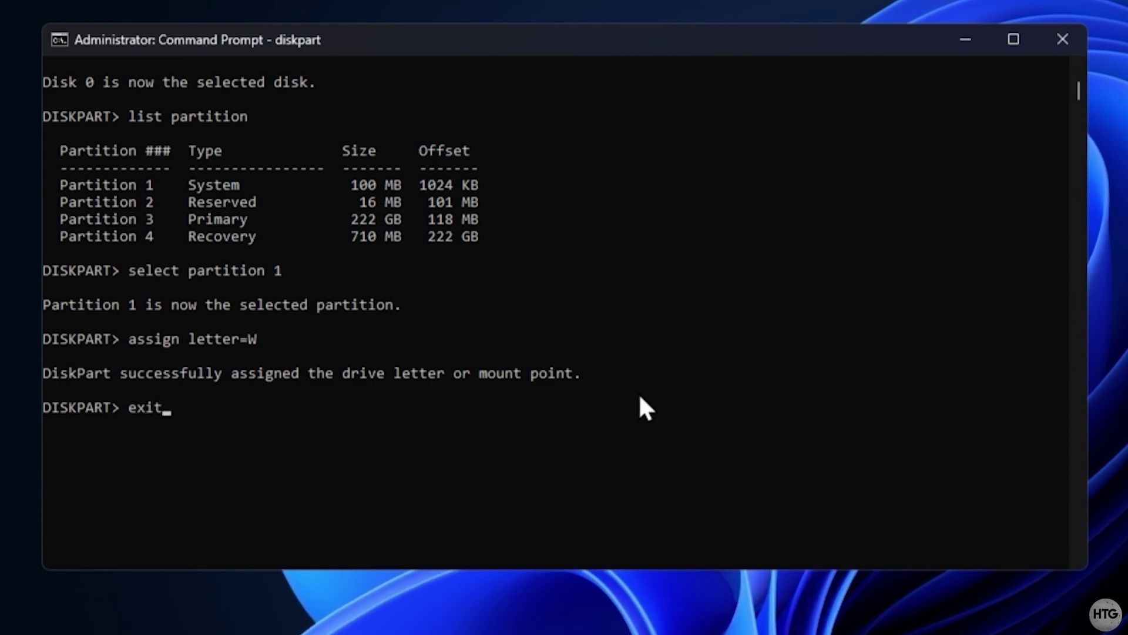
{"action": "key", "text": "Return"}
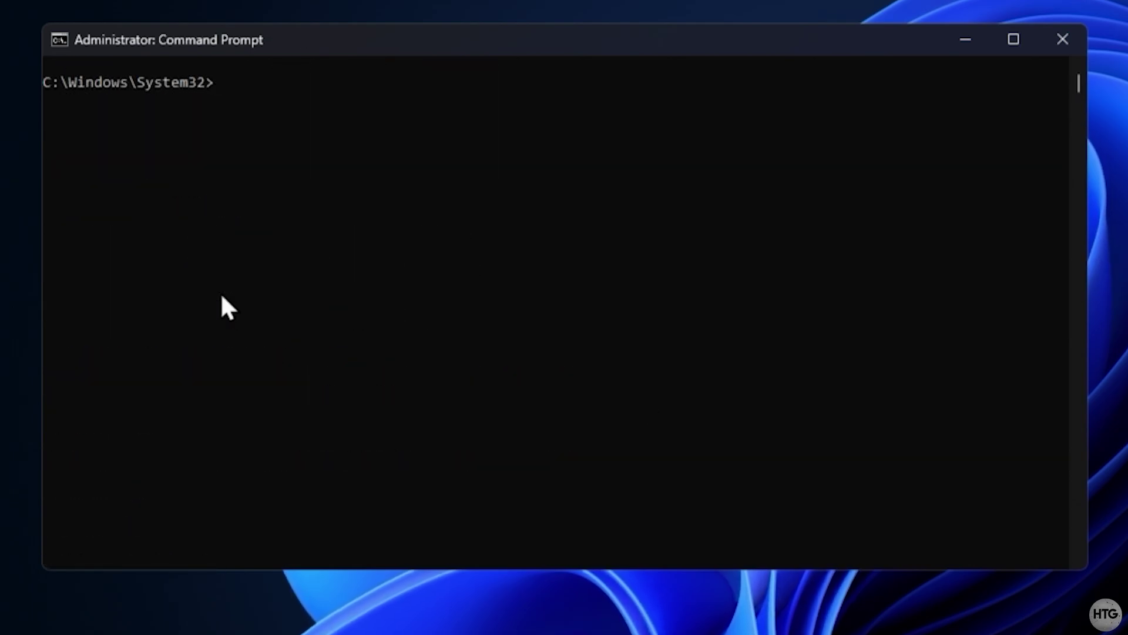
Switch to W:\EFI and list the folders it contains.
{"action": "type", "text": "cd /d W:\\EFI"}
{"action": "key", "text": "Return"}
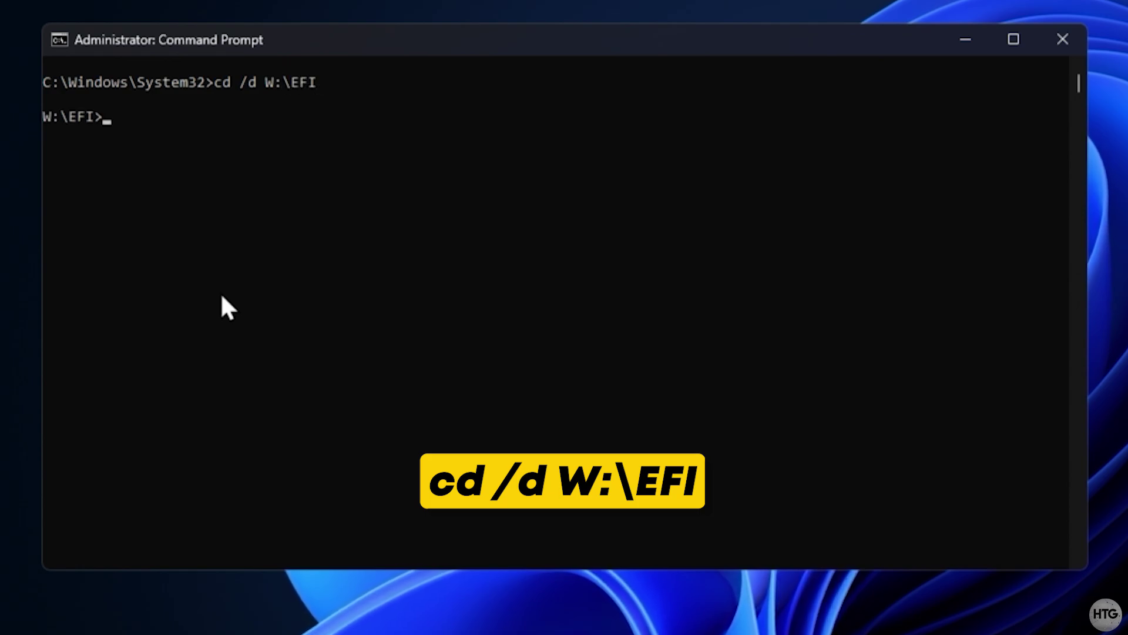
{"action": "type", "text": "dir"}
{"action": "key", "text": "Return"}
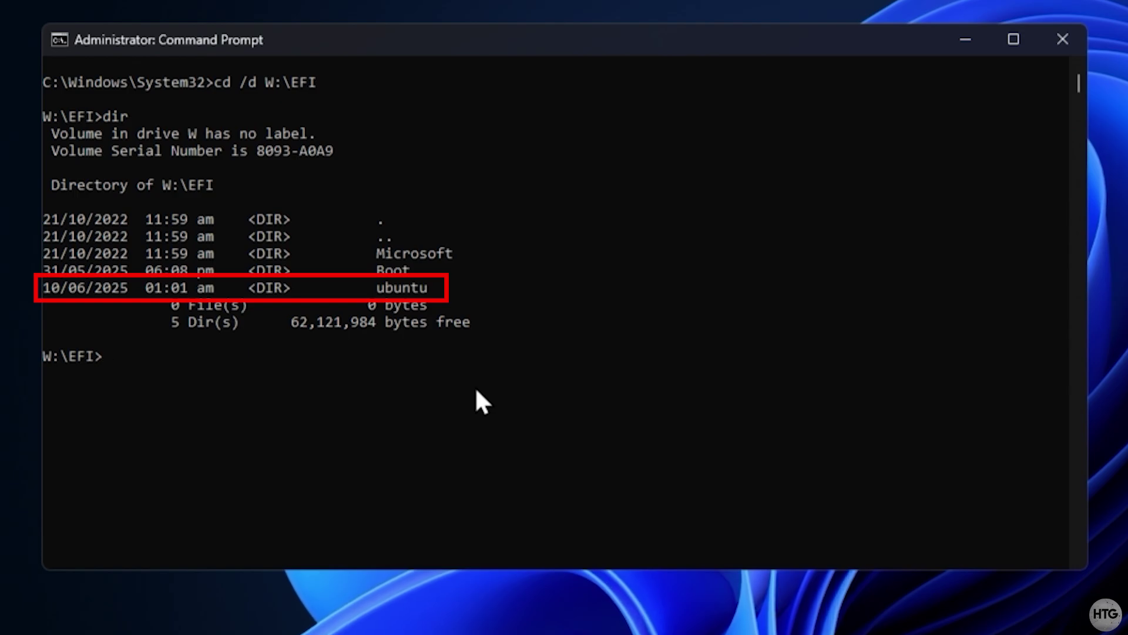
Delete W:\EFI\ubuntu, confirm it's gone, and remove the W: letter with 'mountvol W: /d'.
{"action": "type", "text": "rmdir /s "}
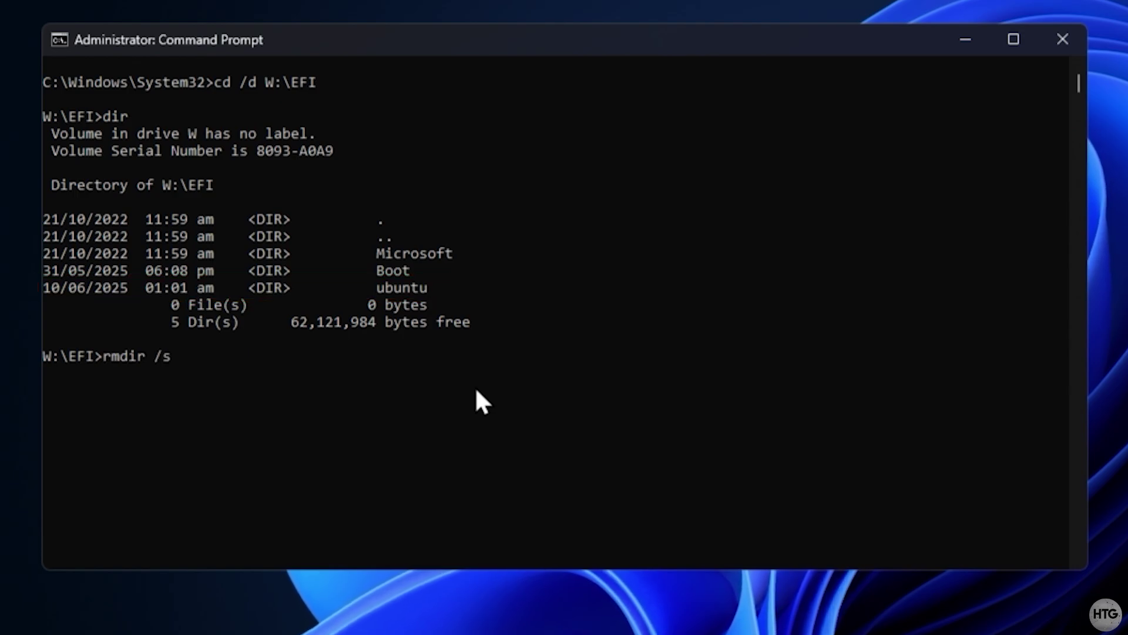
{"action": "type", "text": "/q W:\\"}
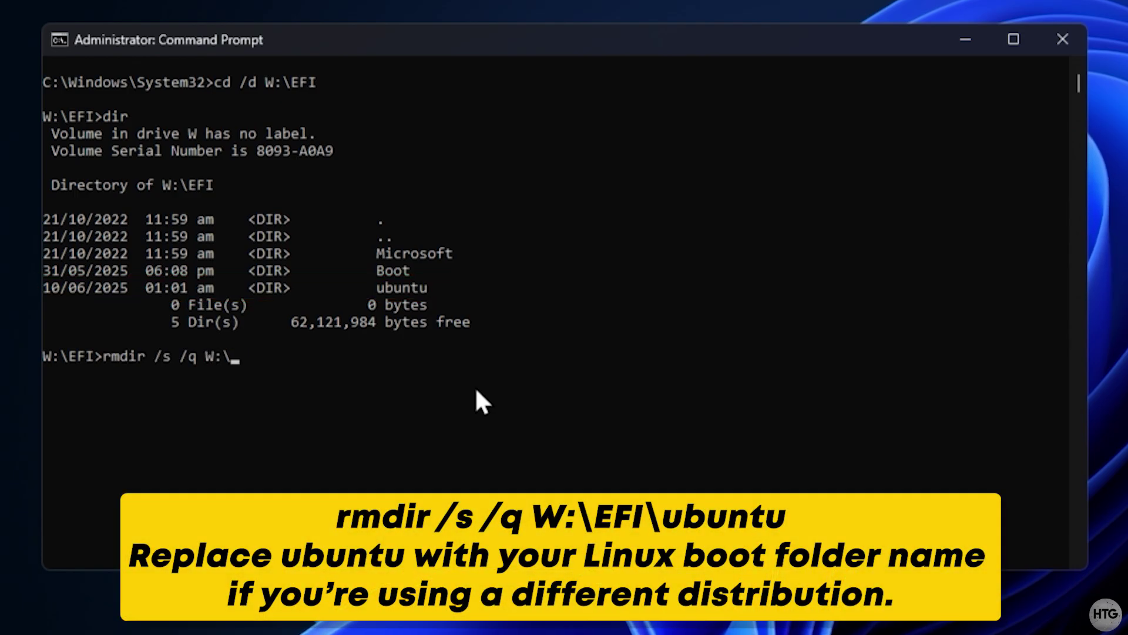
{"action": "type", "text": "EFI\\ubuntu"}
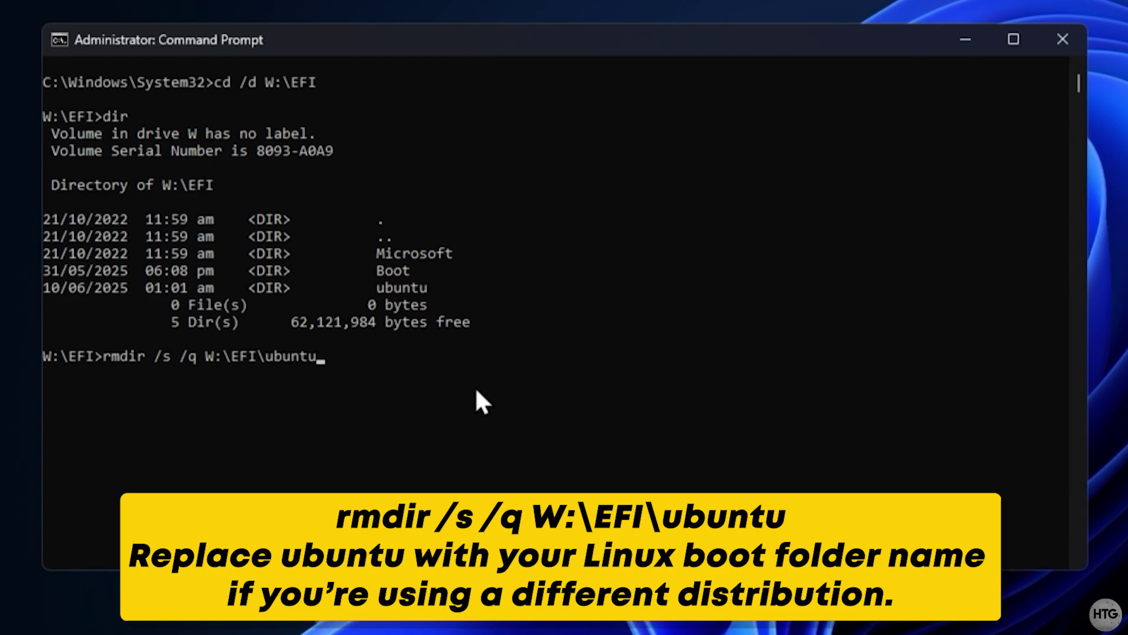
{"action": "key", "text": "Return"}
{"action": "type", "text": "dir"}
{"action": "key", "text": "Return"}
{"action": "scroll", "coordinate": [476, 390], "scroll_direction": "down", "scroll_amount": 2}
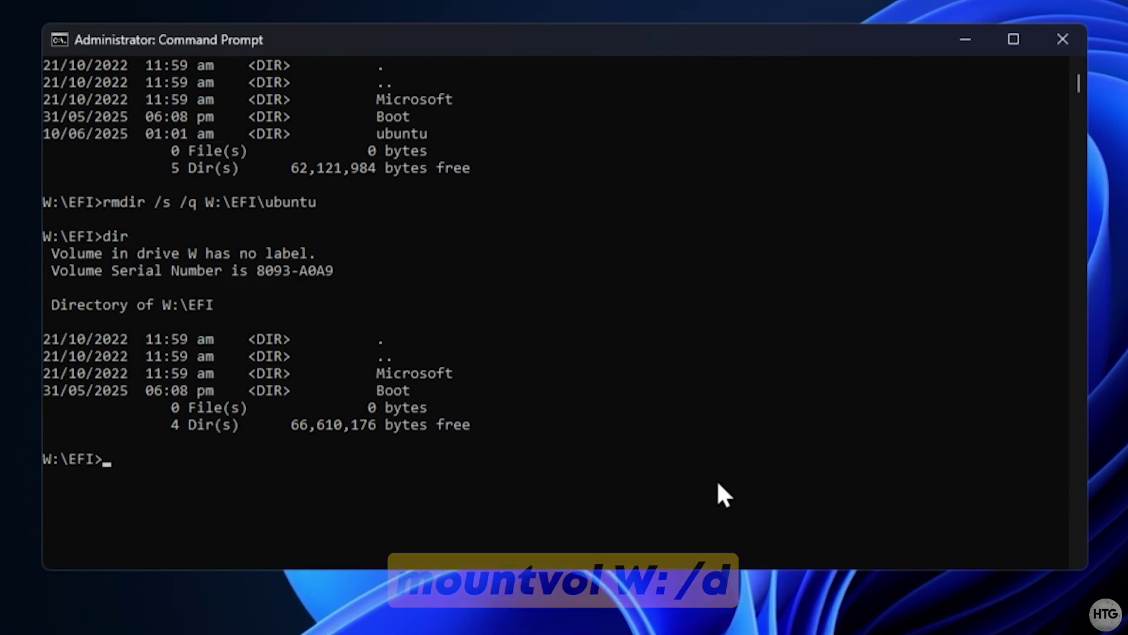
{"action": "type", "text": "mountvol W: /d"}
{"action": "key", "text": "Return"}
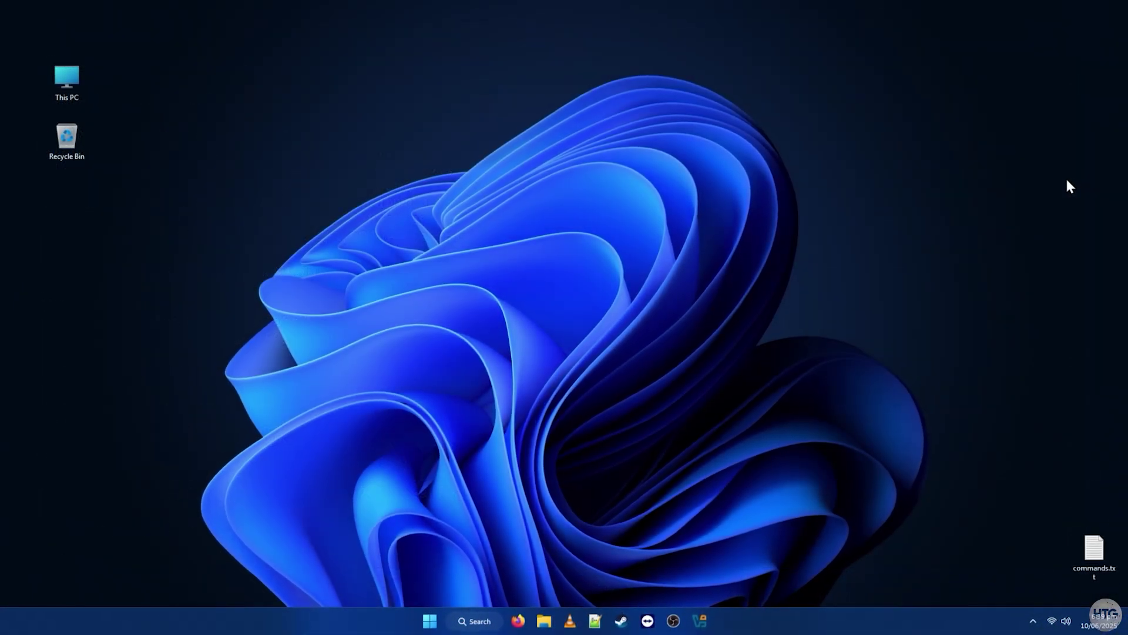
Restart into recovery and go through Troubleshoot > Advanced options > UEFI Firmware Settings to restart.
{"action": "left_click", "coordinate": [429, 620]}
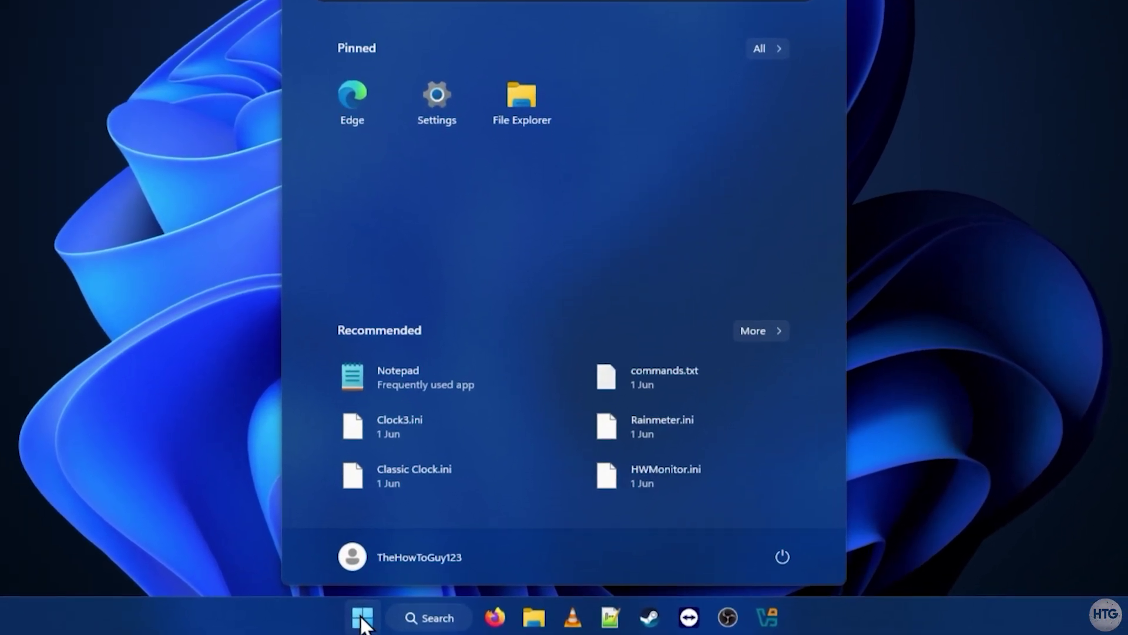
{"action": "left_click", "coordinate": [790, 555]}
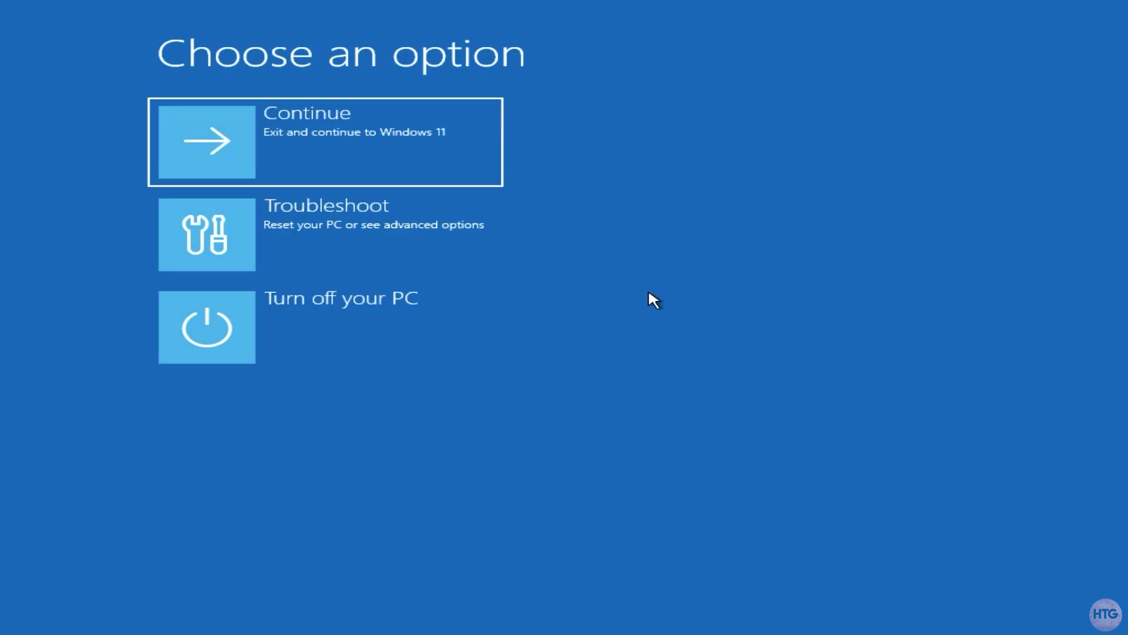
{"action": "left_click", "coordinate": [432, 243]}
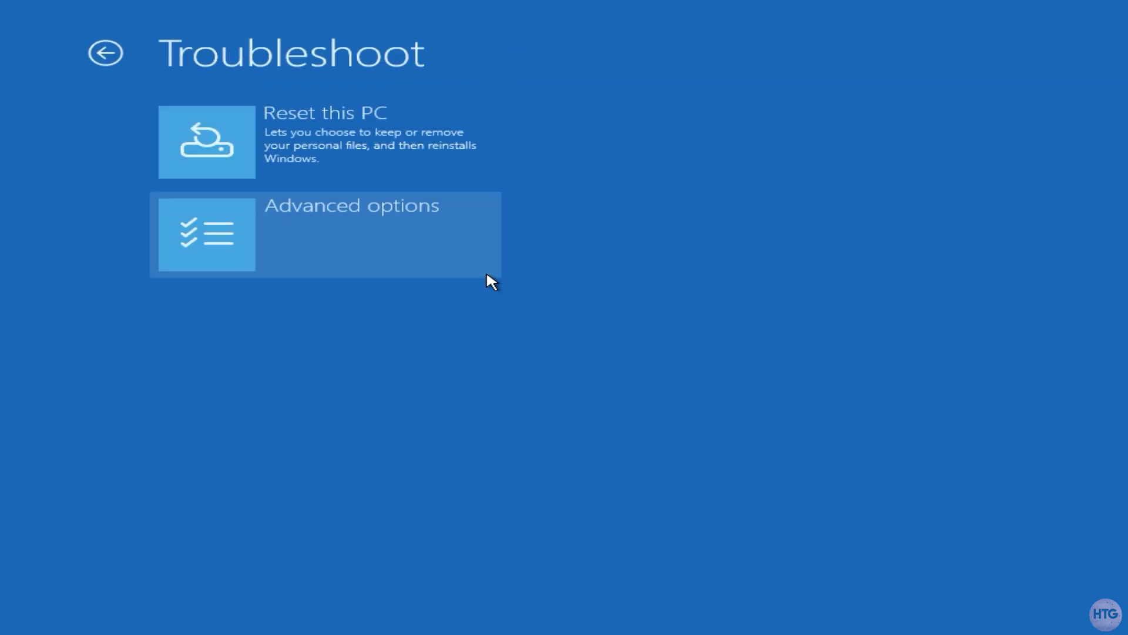
{"action": "left_click", "coordinate": [434, 266]}
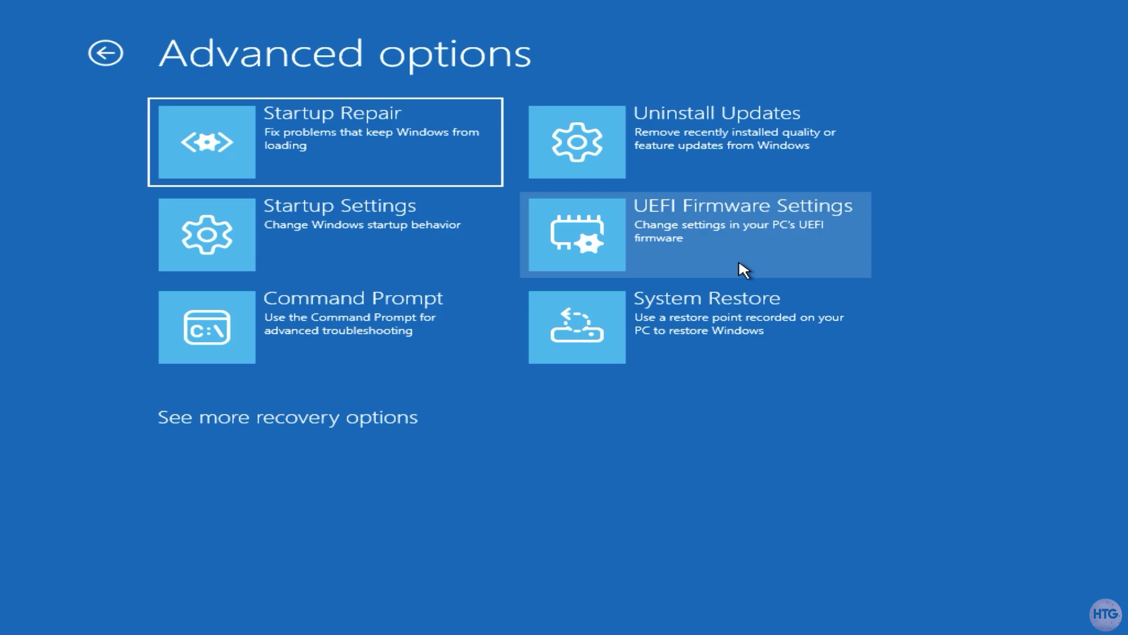
{"action": "left_click", "coordinate": [739, 263]}
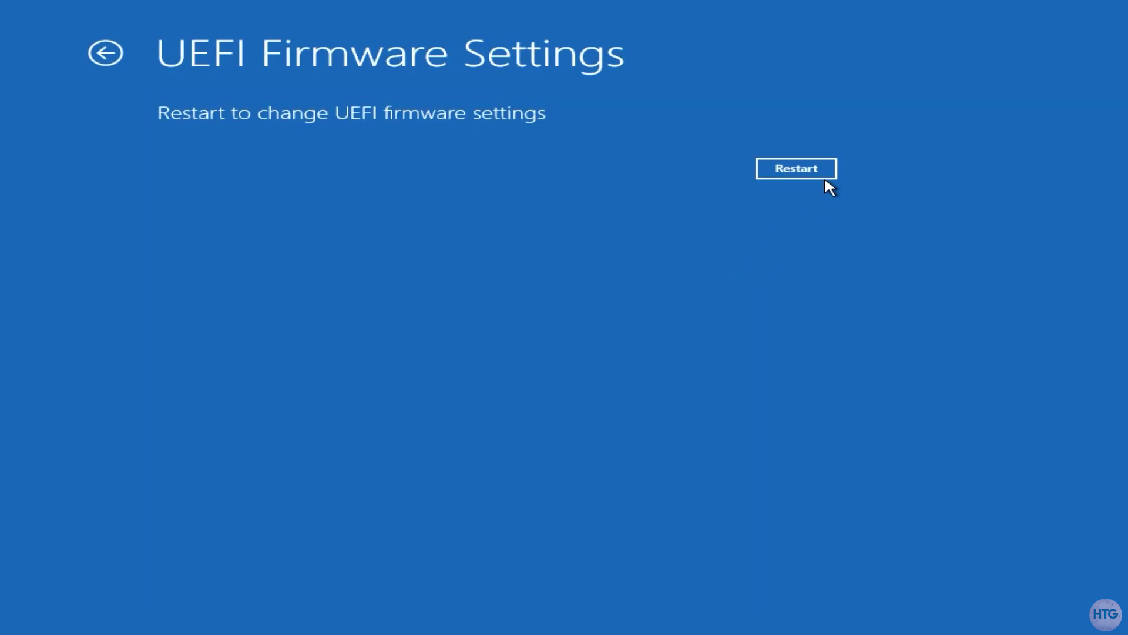
{"action": "left_click", "coordinate": [822, 178]}
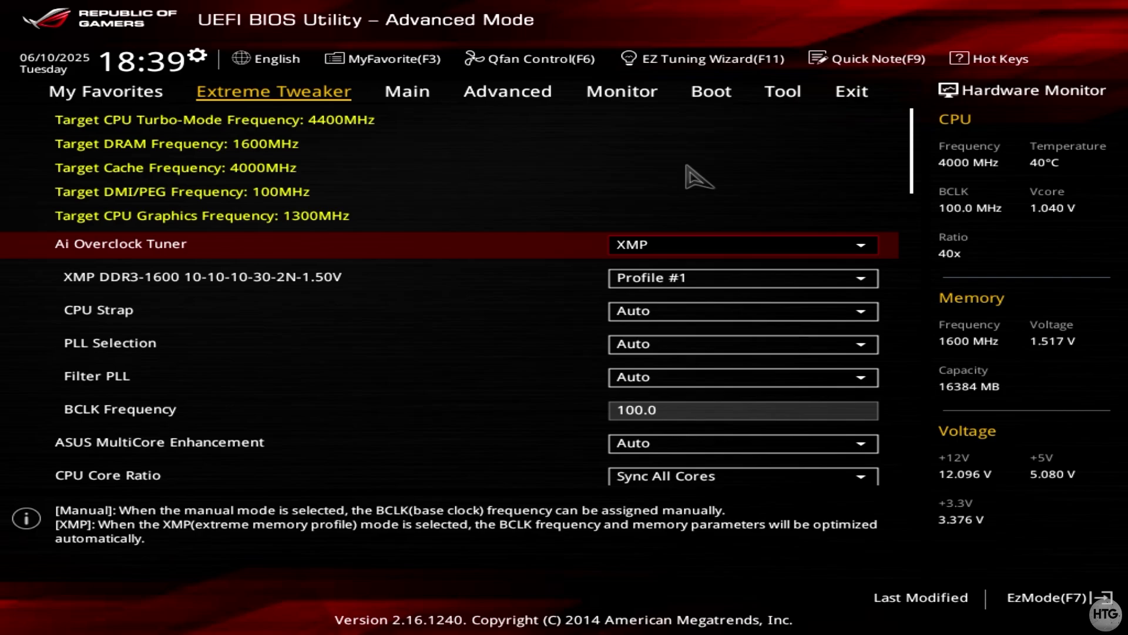
On the Boot page, set Boot Option #1 to Windows Boot Manager and go to Exit to save.
{"action": "left_click", "coordinate": [711, 92]}
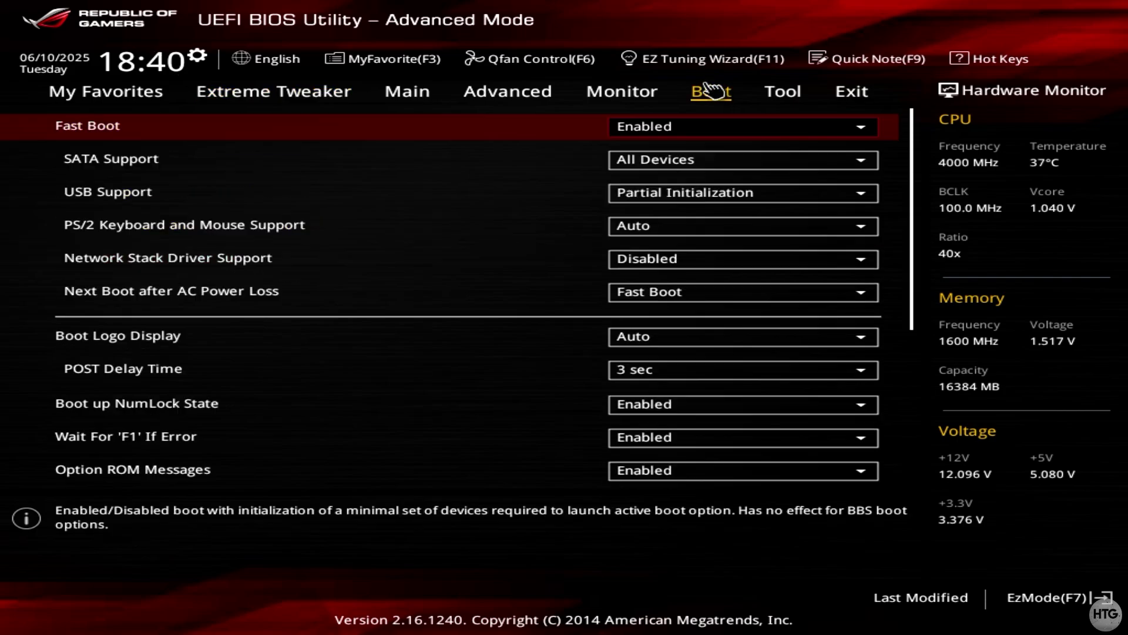
{"action": "scroll", "coordinate": [390, 260], "scroll_direction": "down", "scroll_amount": 3}
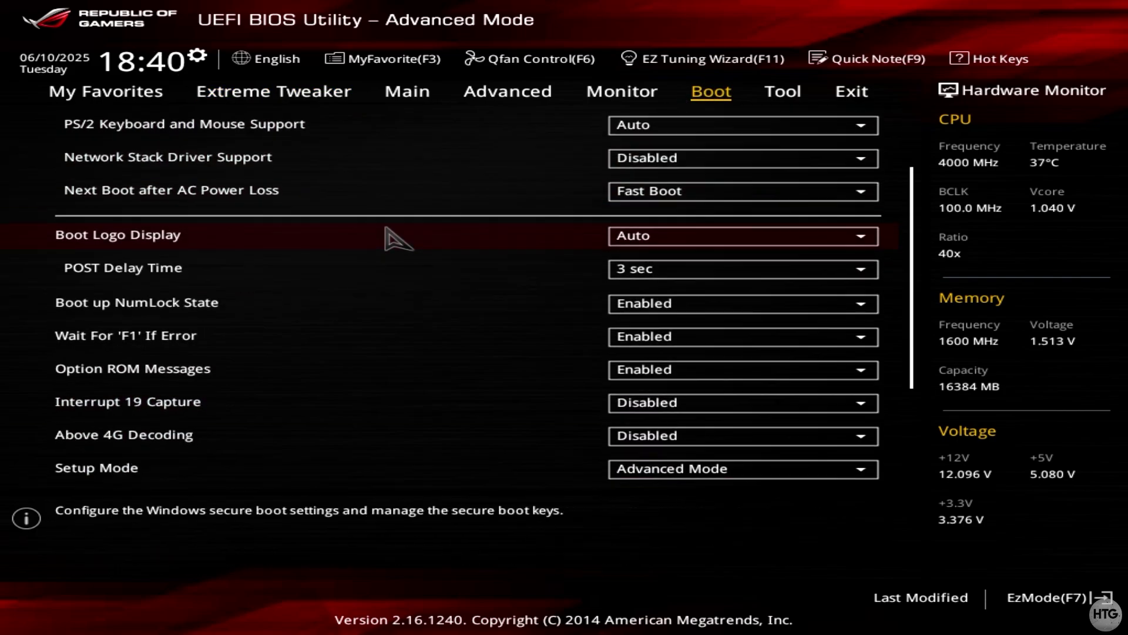
{"action": "scroll", "coordinate": [394, 229], "scroll_direction": "down", "scroll_amount": 5}
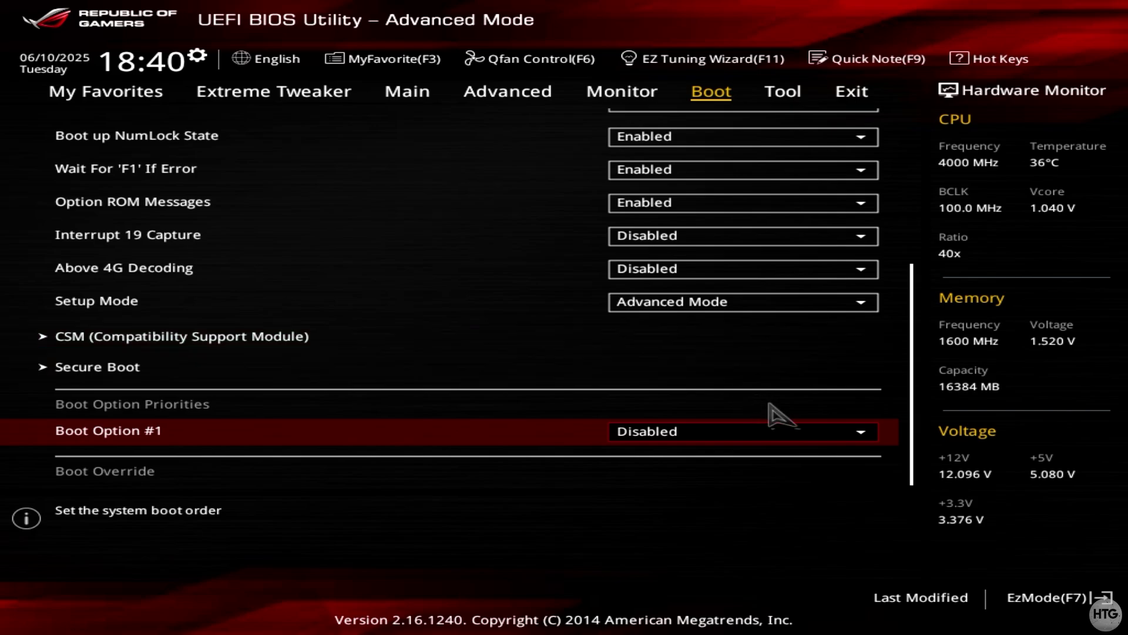
{"action": "left_click", "coordinate": [771, 442]}
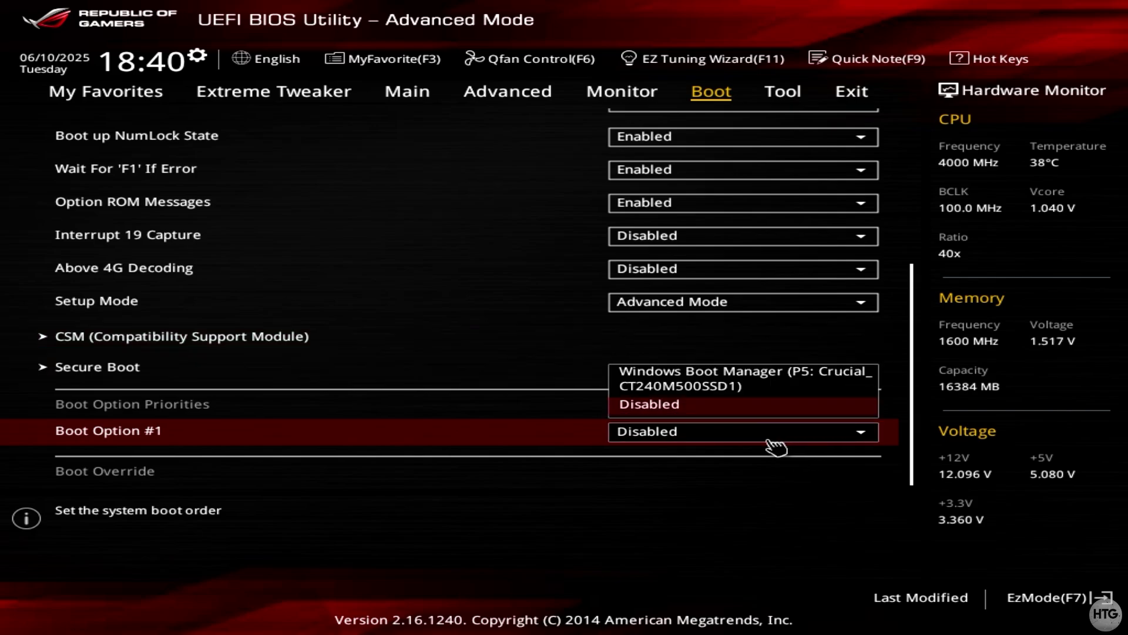
{"action": "left_click", "coordinate": [823, 384]}
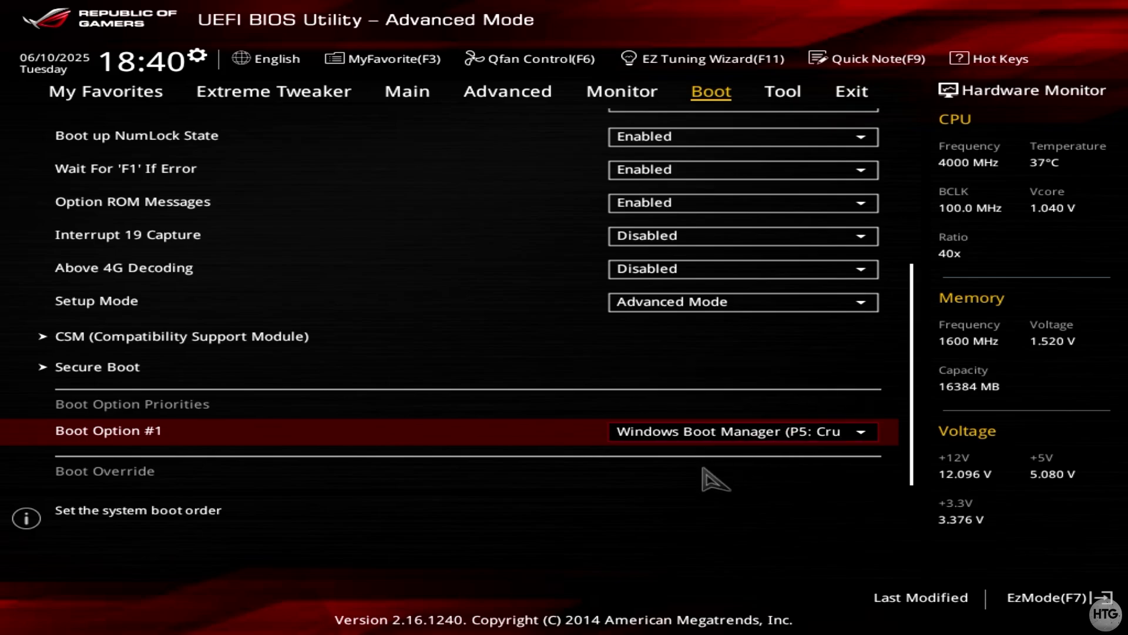
{"action": "left_click", "coordinate": [873, 102]}
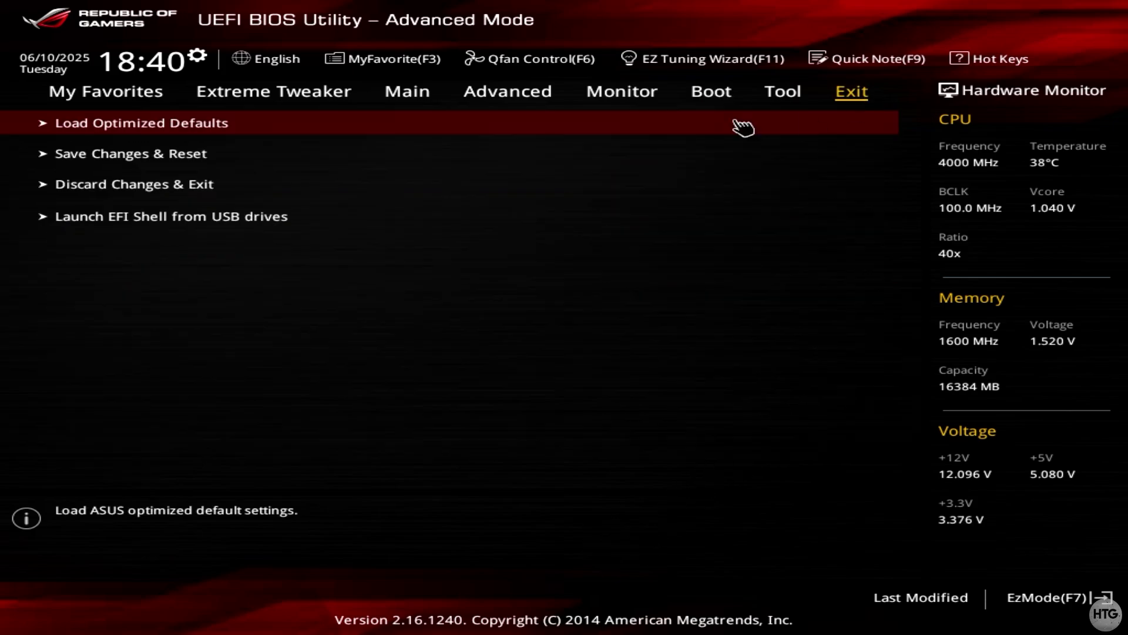